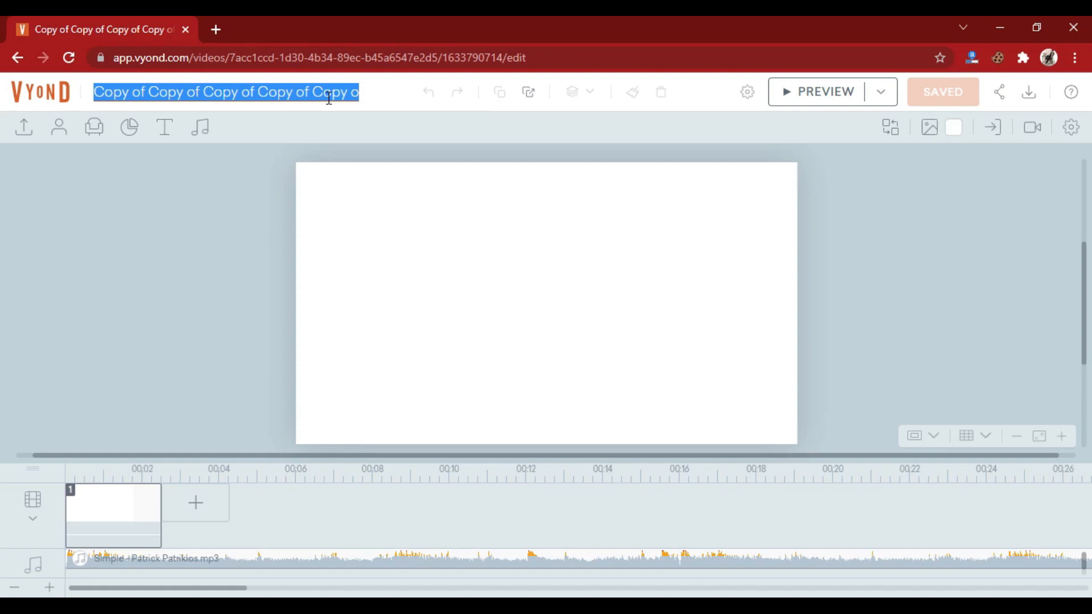
- Rename the video as "2D Animator Ad For USA Client"
type("2D Animator ")
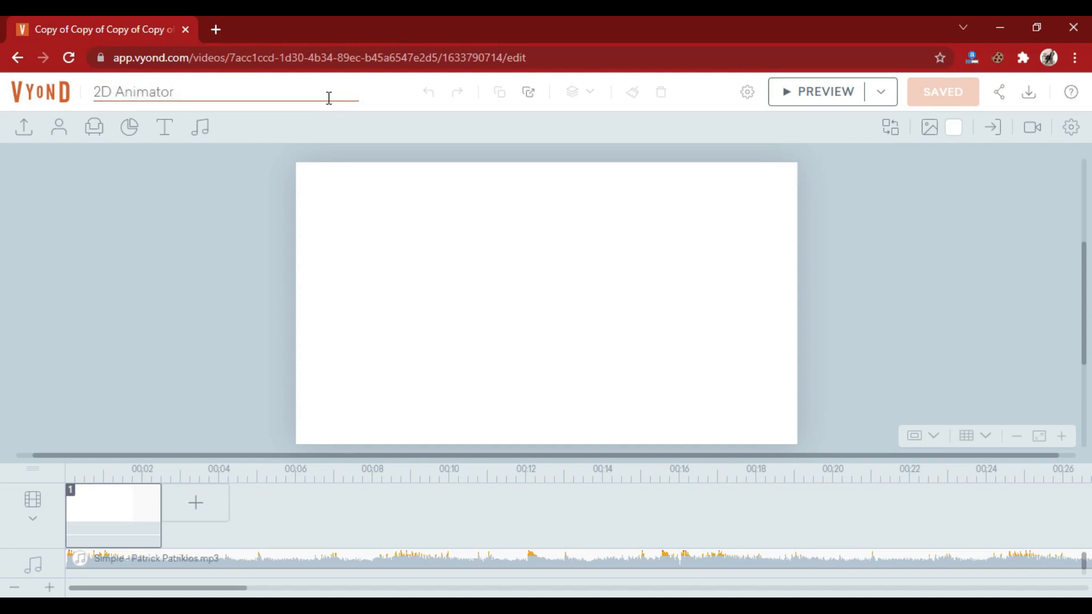
type("Ad For USA Client")
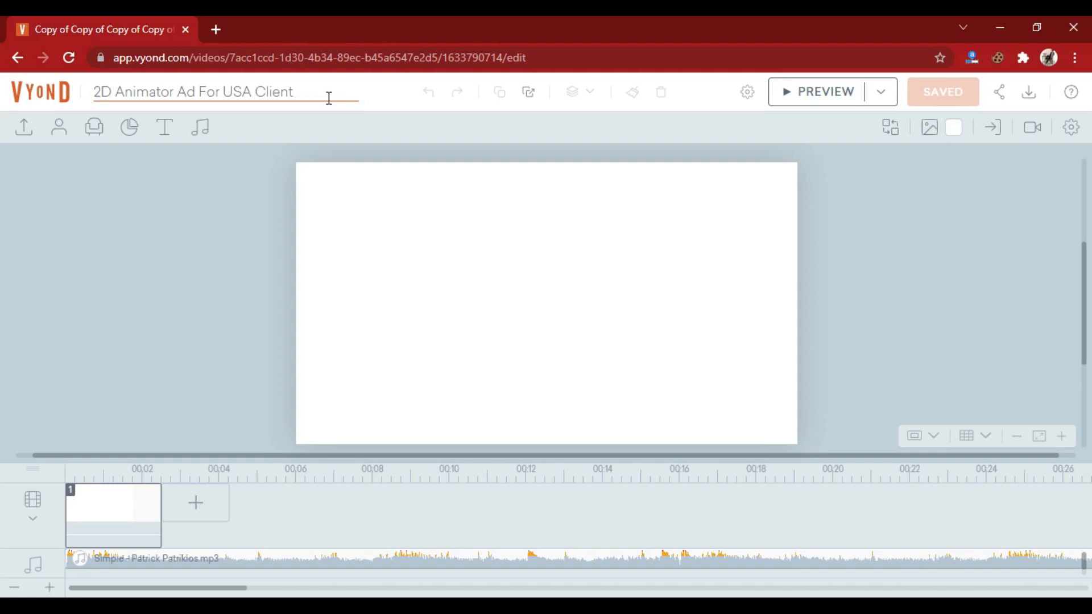
left_click(221, 206)
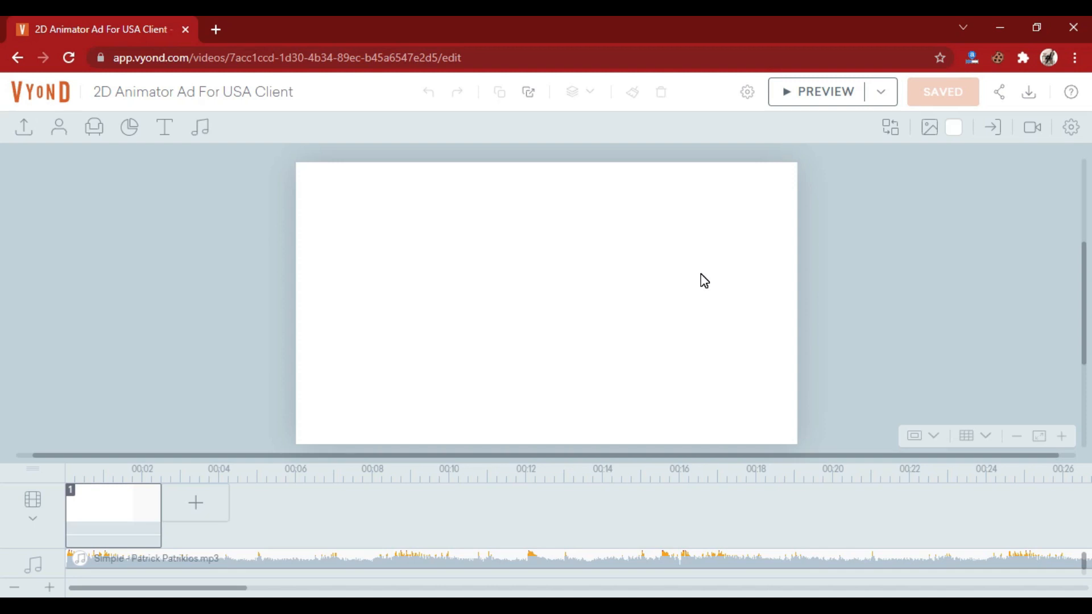
- Delete the background music track from the timeline
left_click(643, 562)
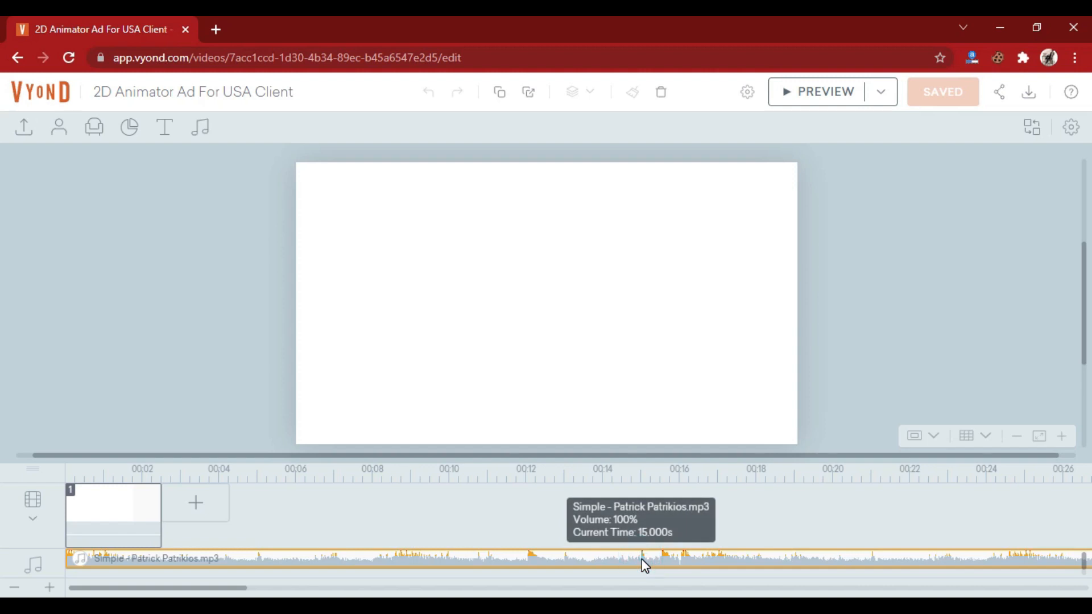
key("Delete")
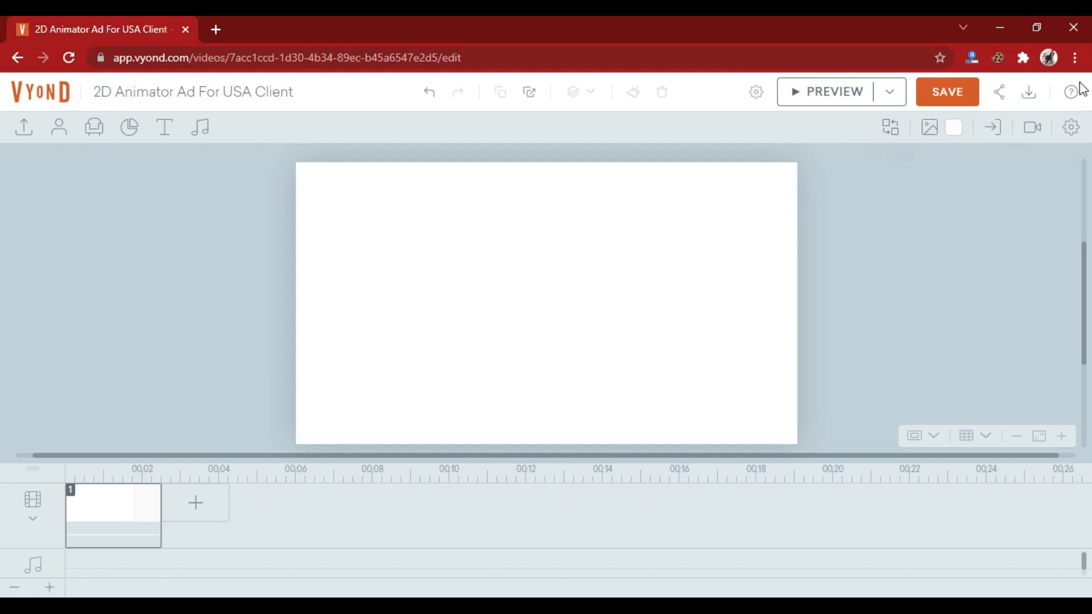
- Look through the scene settings, the overall video settings and the scene's camera options
left_click(1072, 130)
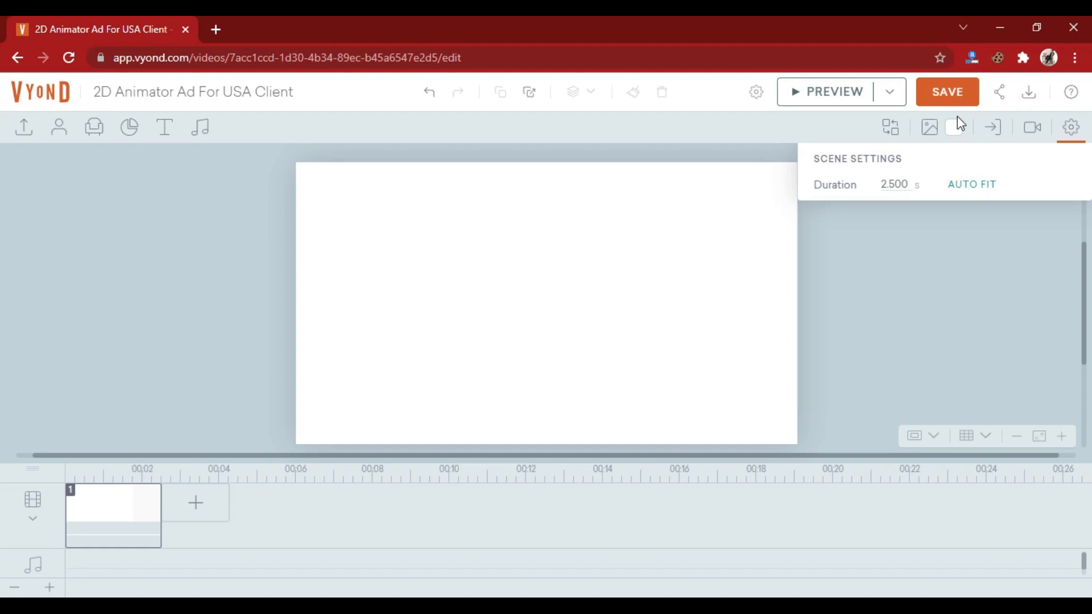
left_click(950, 230)
left_click(1014, 247)
left_click(756, 94)
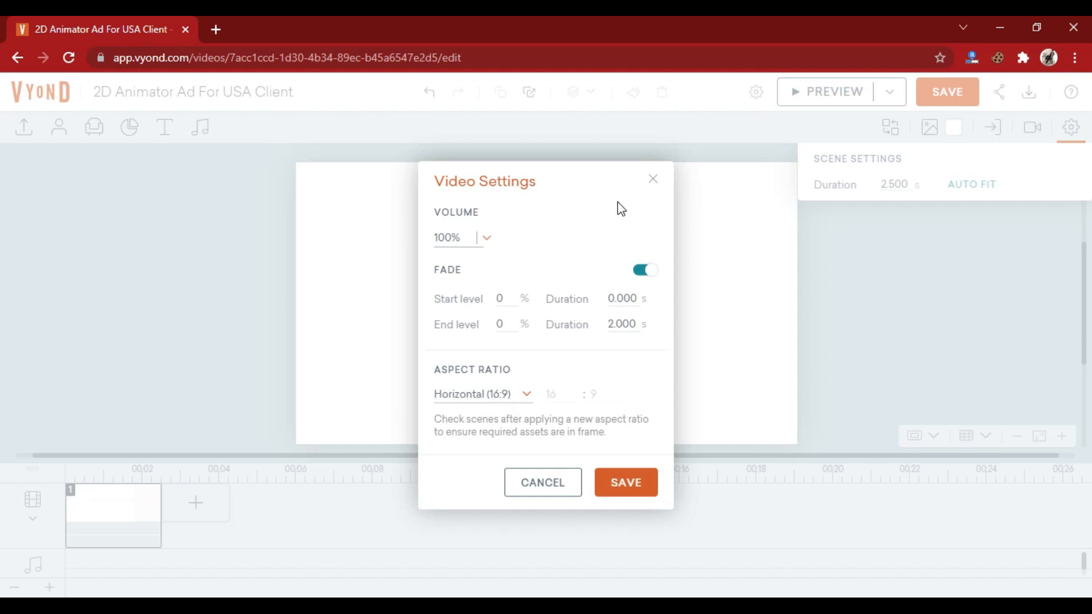
left_click(622, 483)
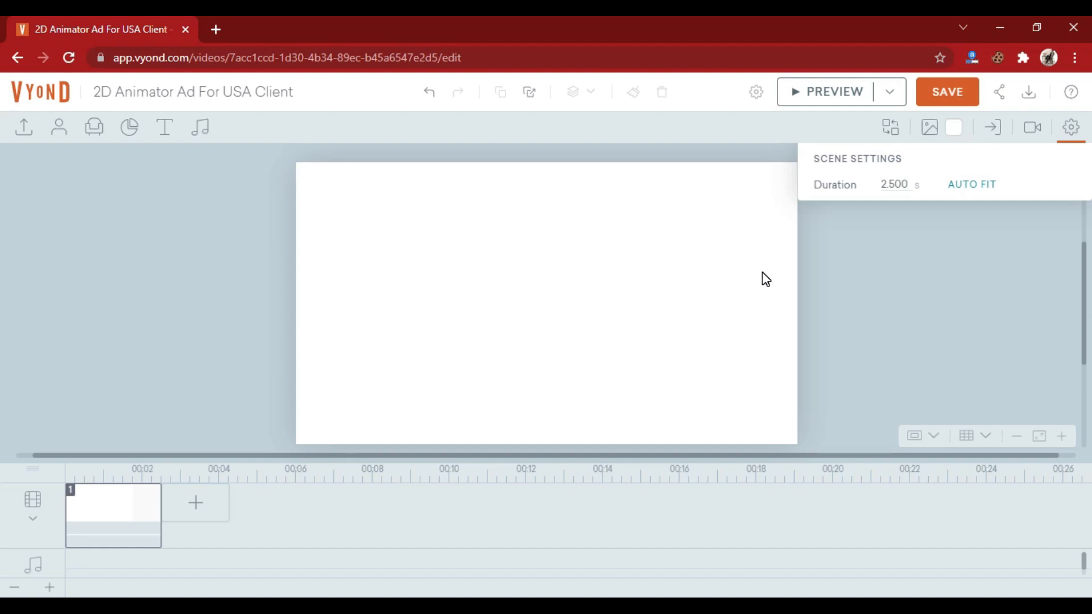
left_click(1030, 130)
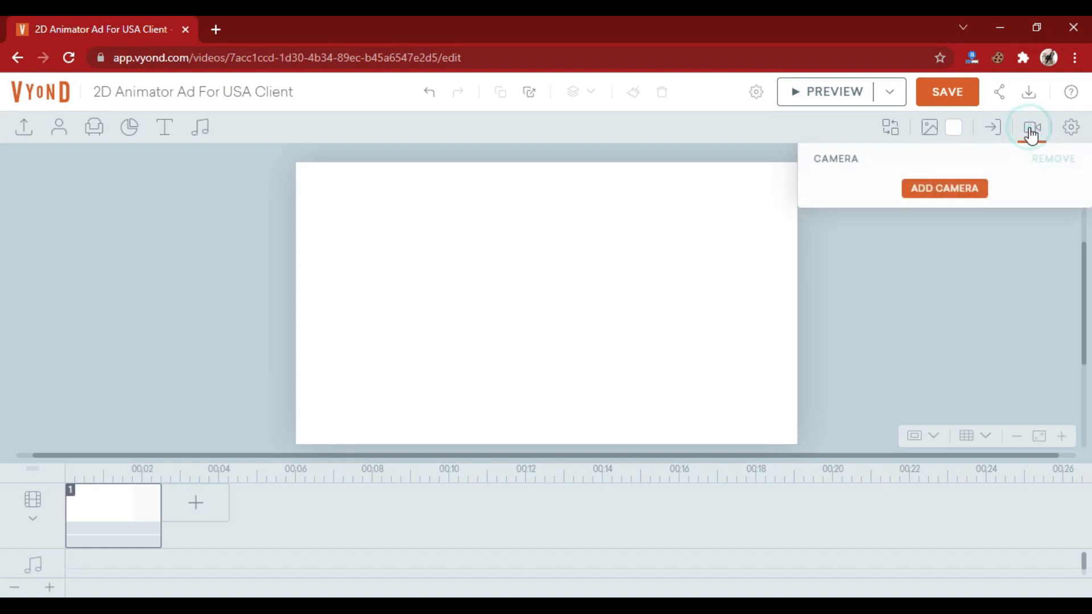
left_click(1031, 131)
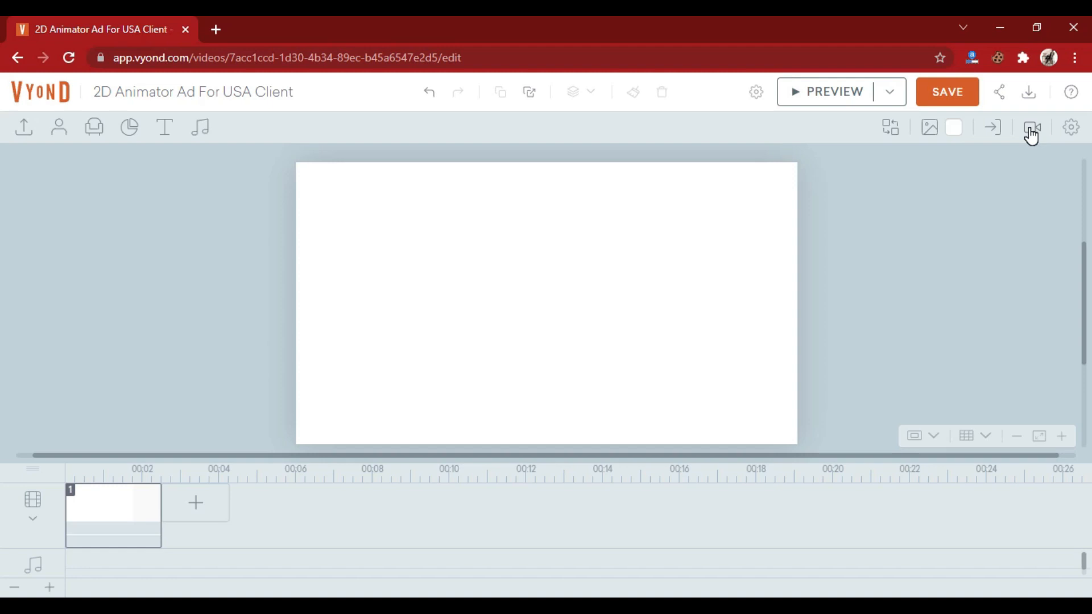
- Set the first scene's background to the yellow Moving hearts pattern from the Business Friendly collection
left_click(929, 127)
left_click(929, 206)
left_click(871, 221)
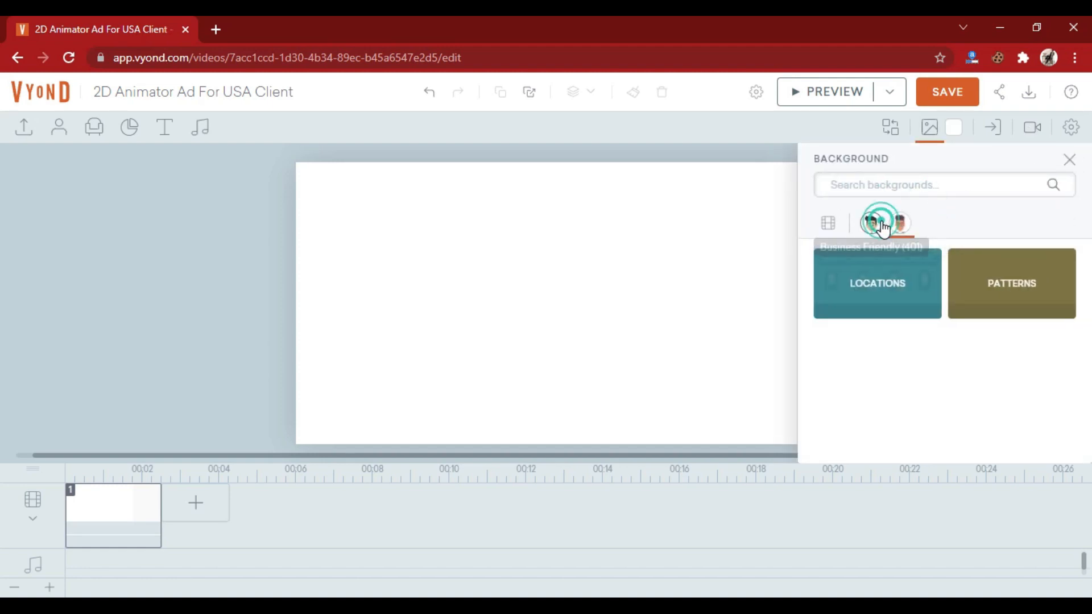
left_click(889, 305)
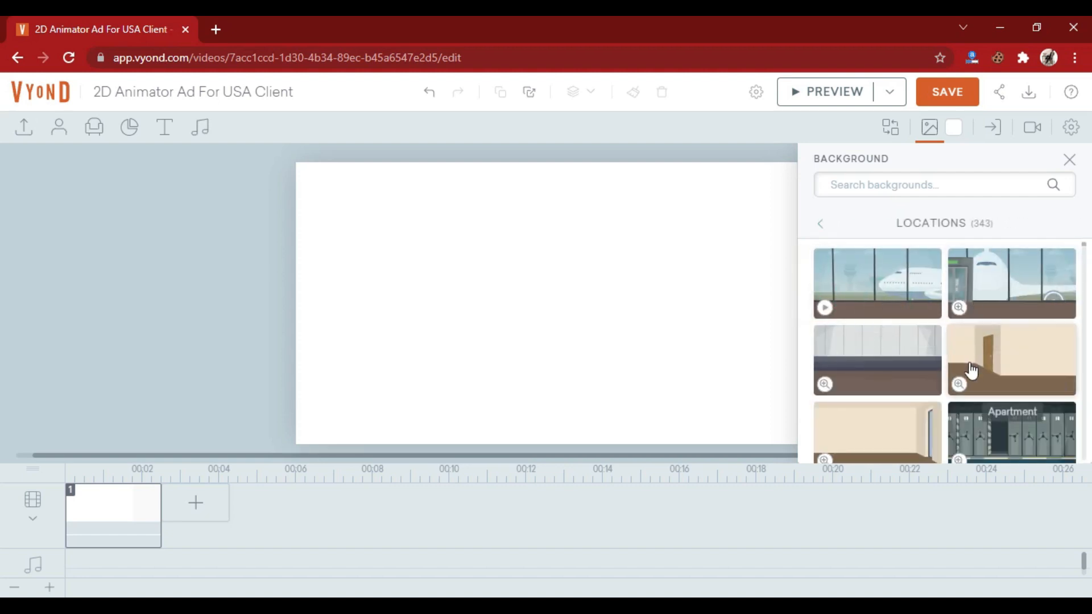
left_click(821, 225)
left_click(977, 286)
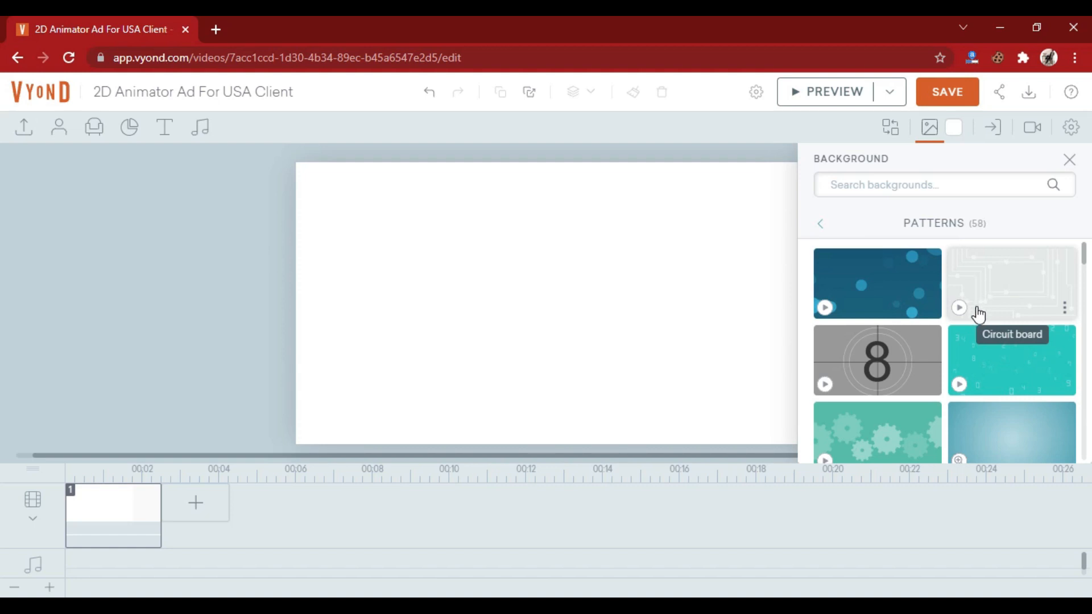
scroll(977, 312, "down", 7)
scroll(977, 314, "down", 10)
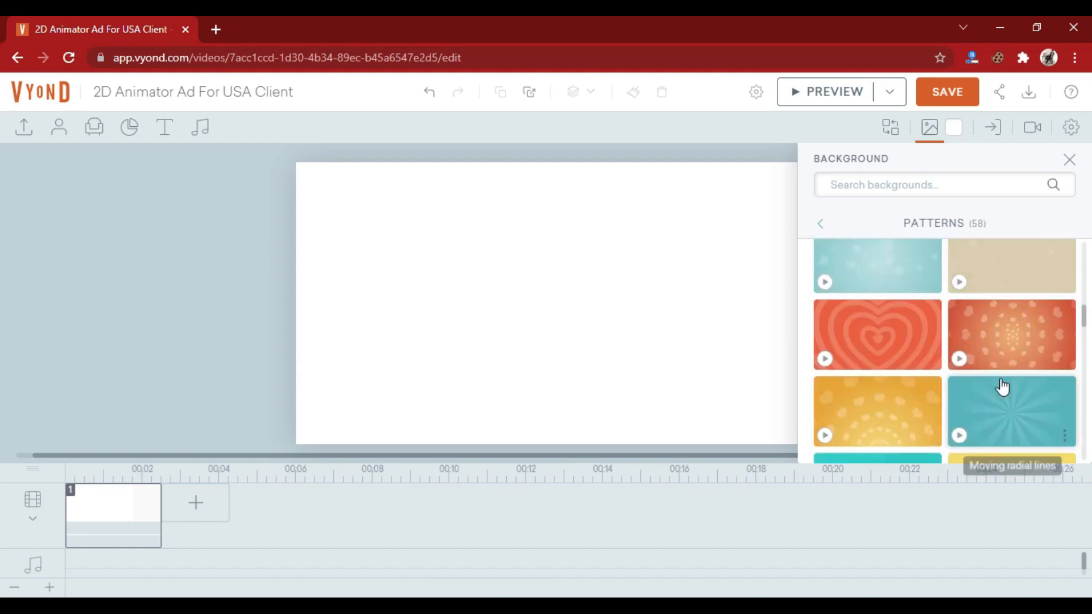
scroll(969, 398, "up", 5)
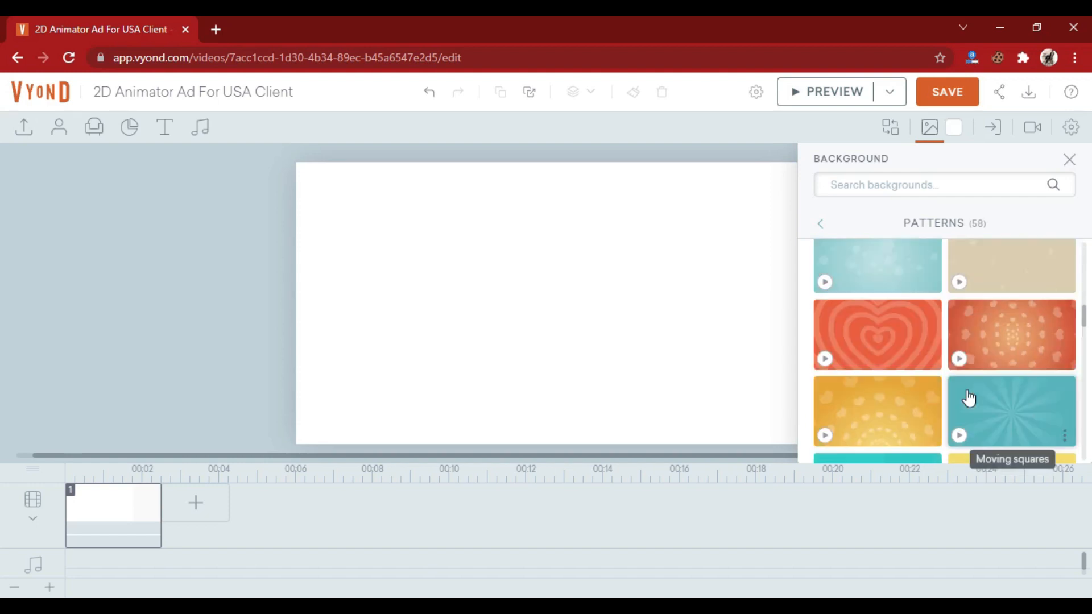
left_click(870, 408)
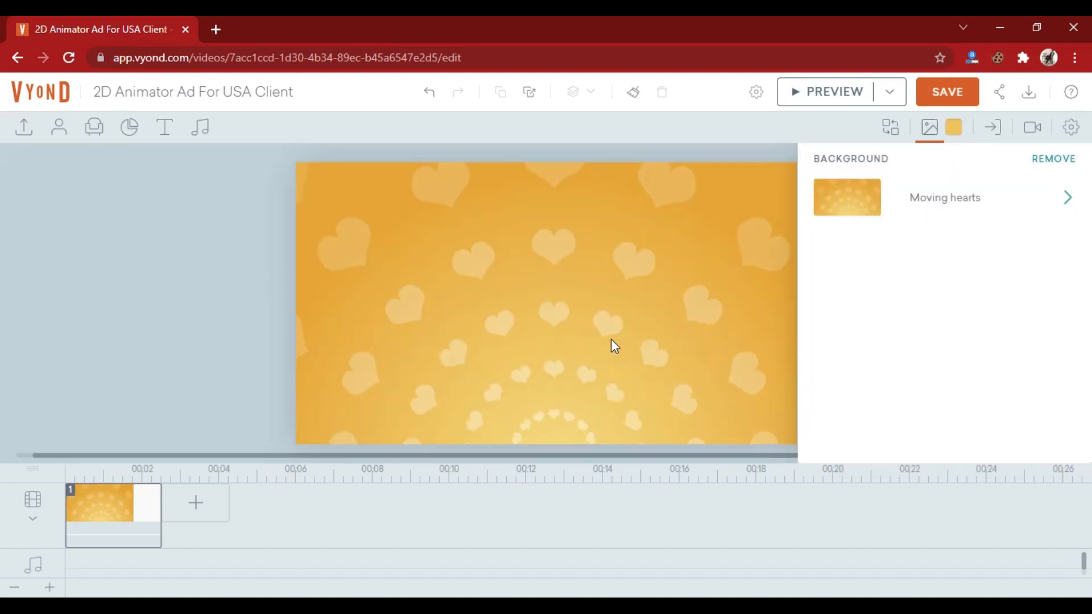
- Browse the location backgrounds in the Business Friendly collection
left_click(909, 196)
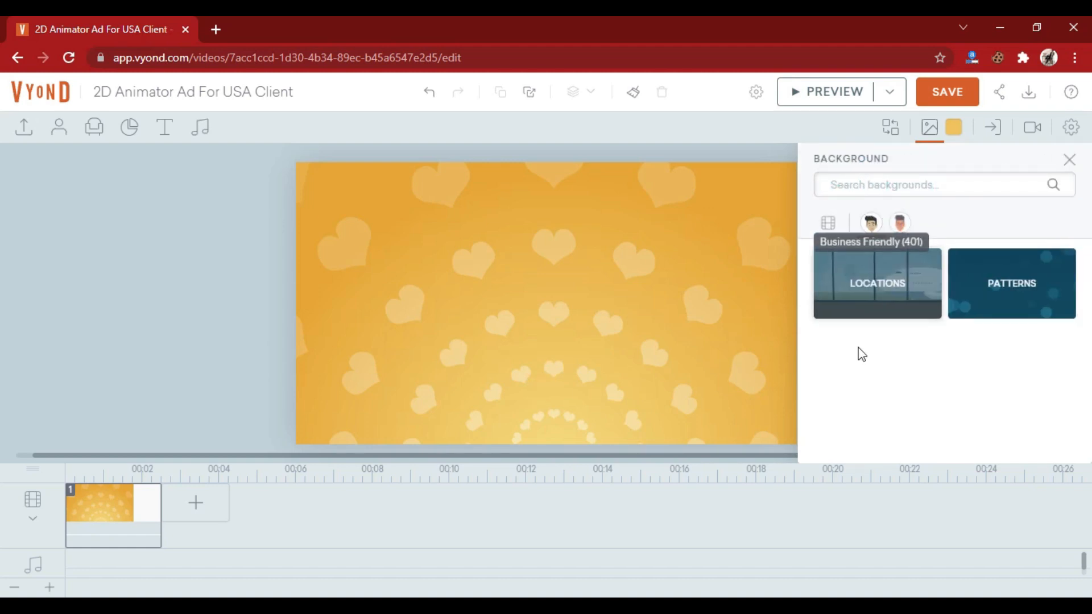
left_click(864, 297)
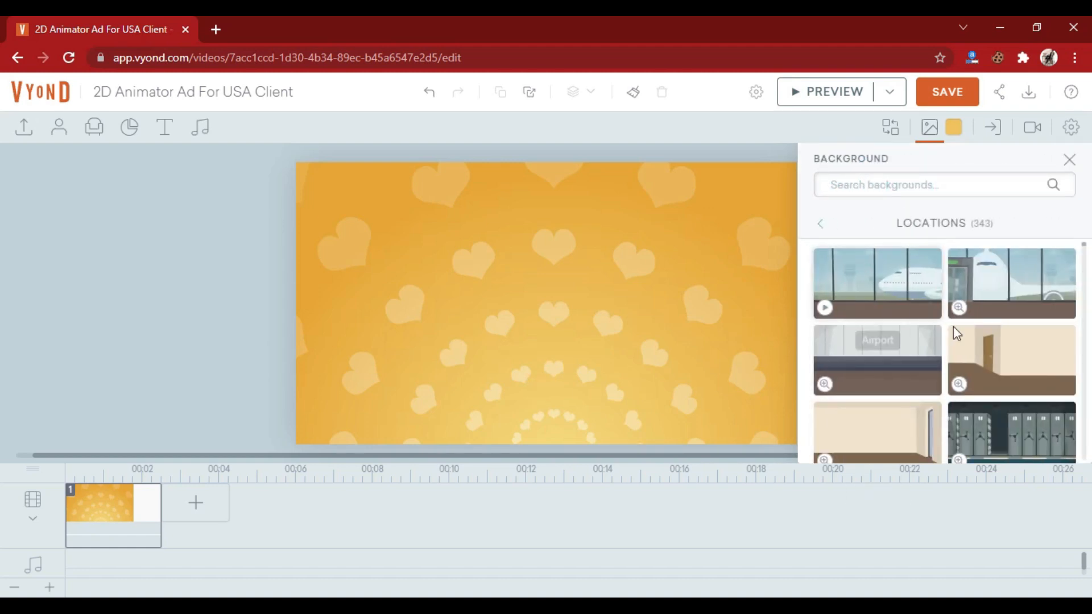
scroll(974, 367, "down", 3)
scroll(975, 369, "down", 1)
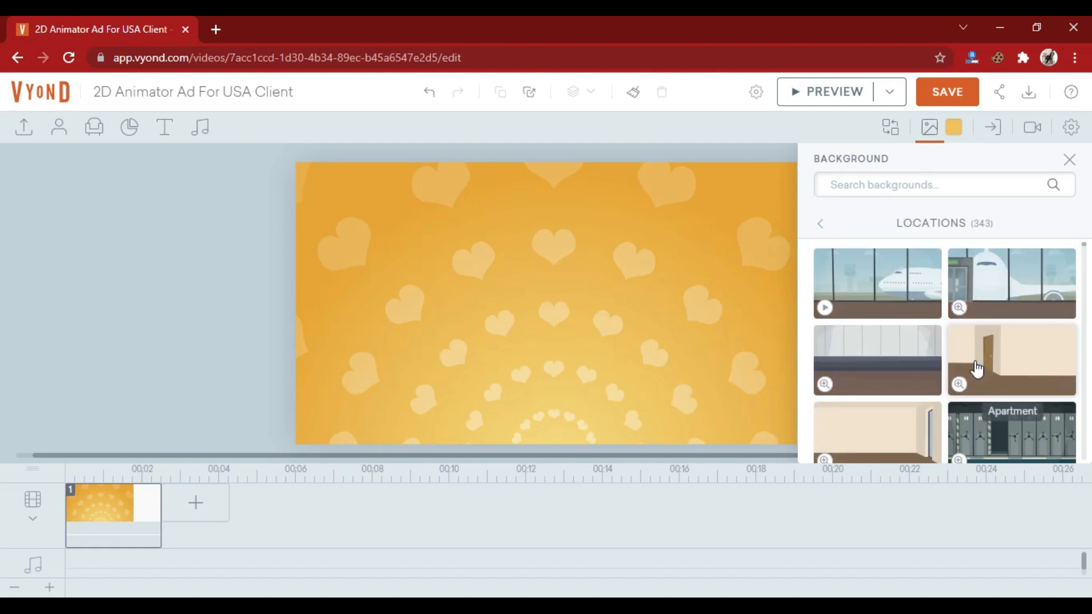
scroll(970, 370, "down", 8)
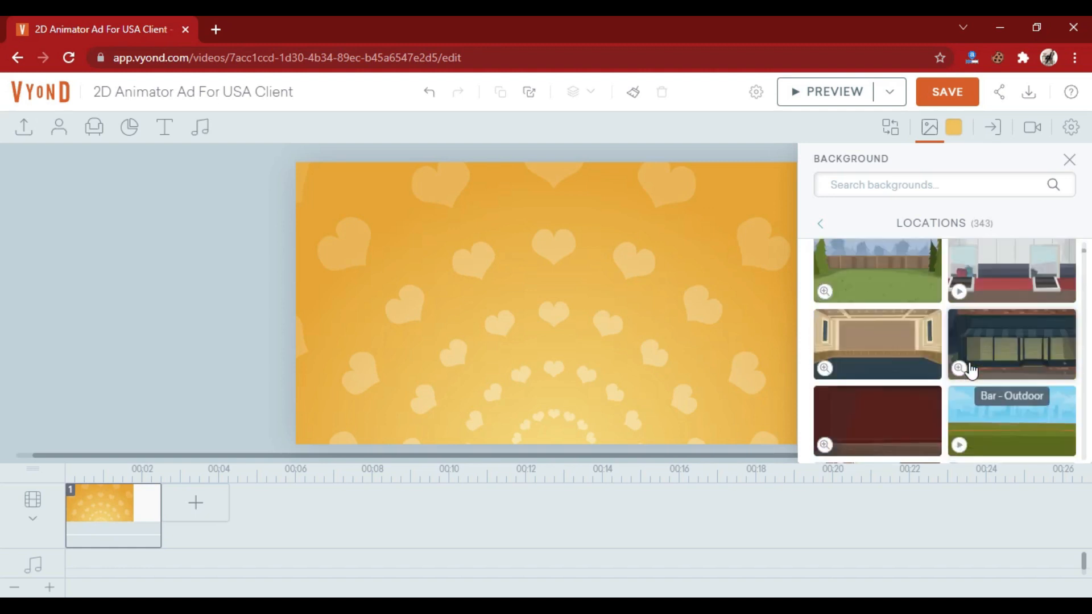
scroll(971, 370, "down", 10)
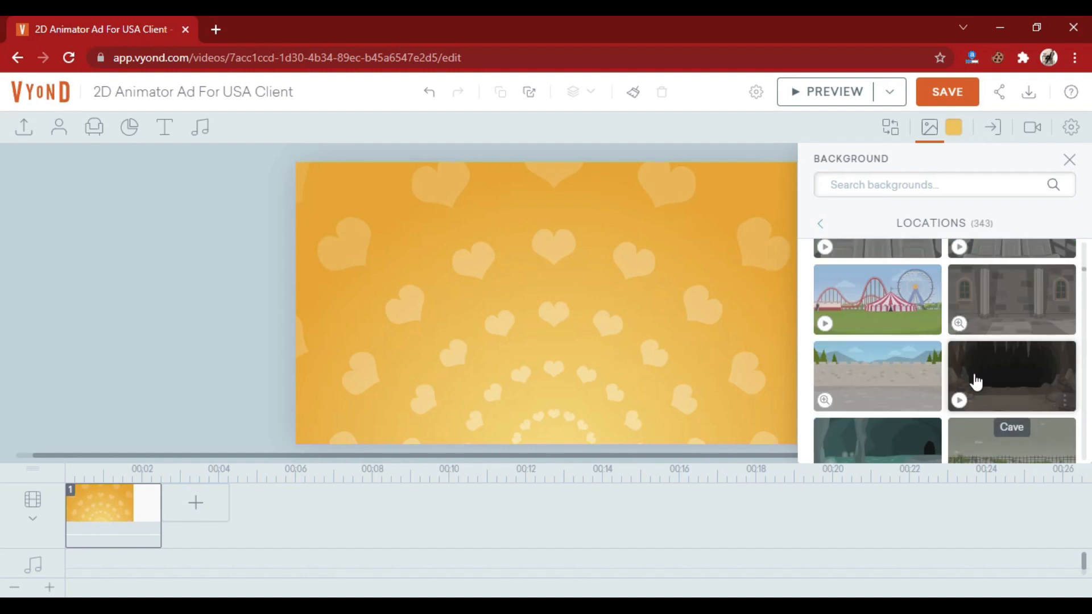
scroll(971, 370, "down", 2)
scroll(972, 372, "down", 6)
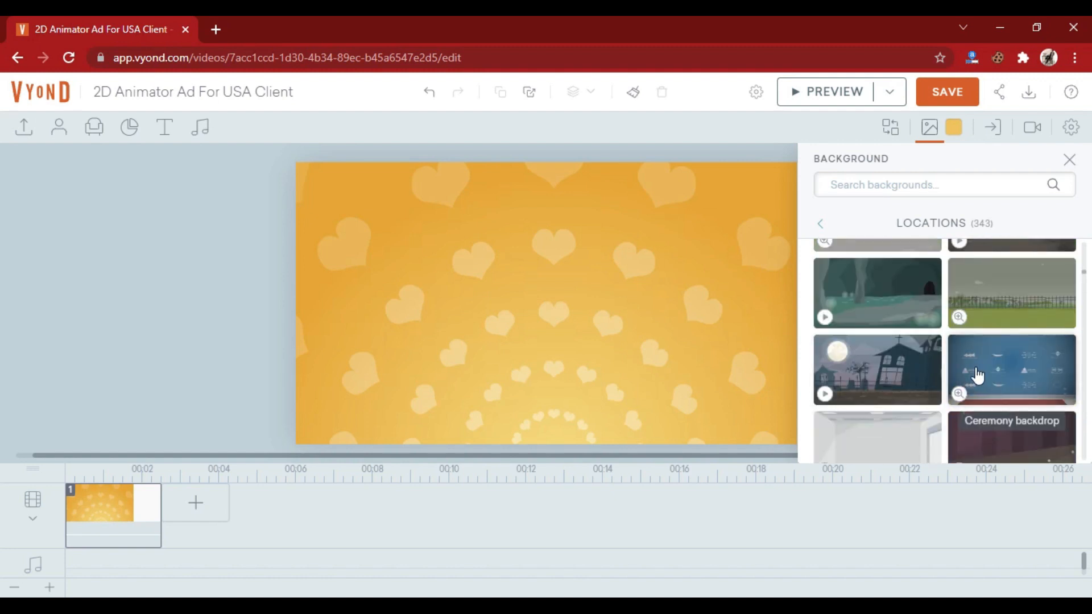
- Search the background library for "home" and look through the matching backgrounds
left_click(886, 184)
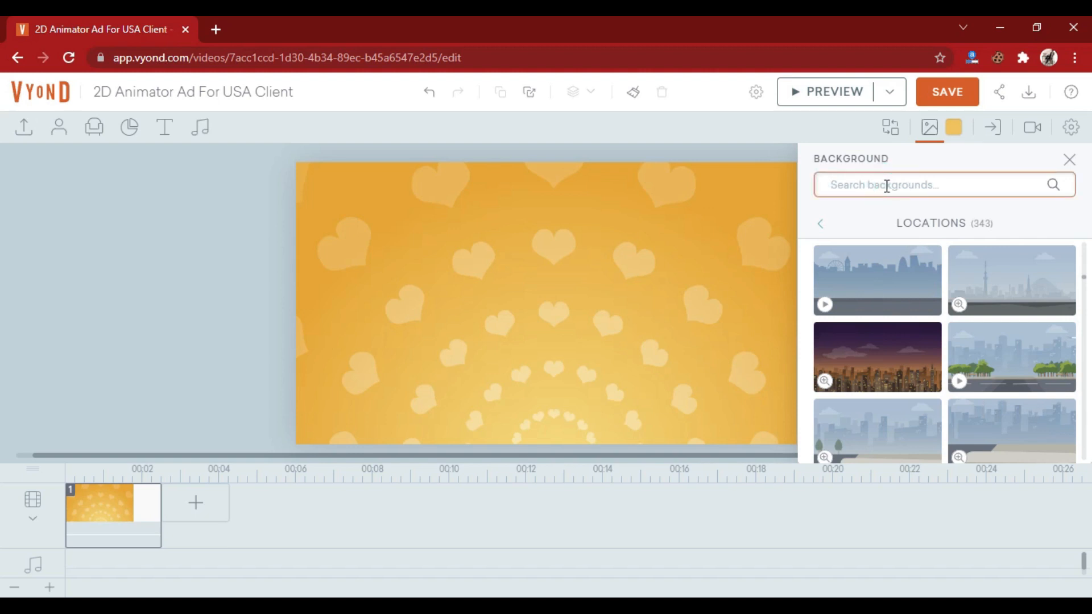
type("home")
key("Return")
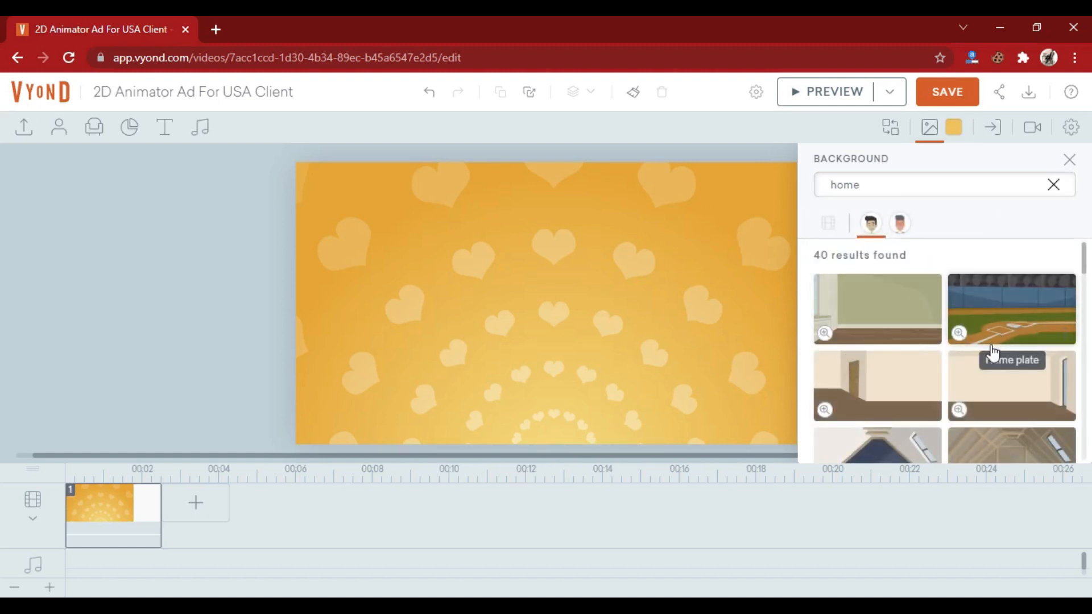
scroll(988, 352, "down", 2)
scroll(988, 348, "down", 2)
scroll(989, 354, "down", 2)
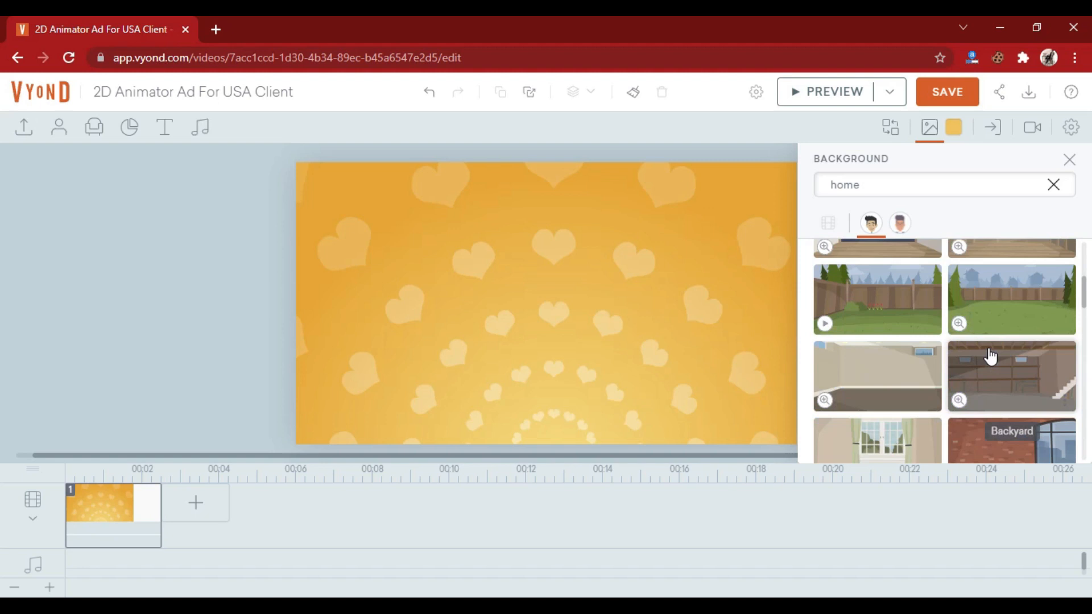
scroll(989, 356, "down", 4)
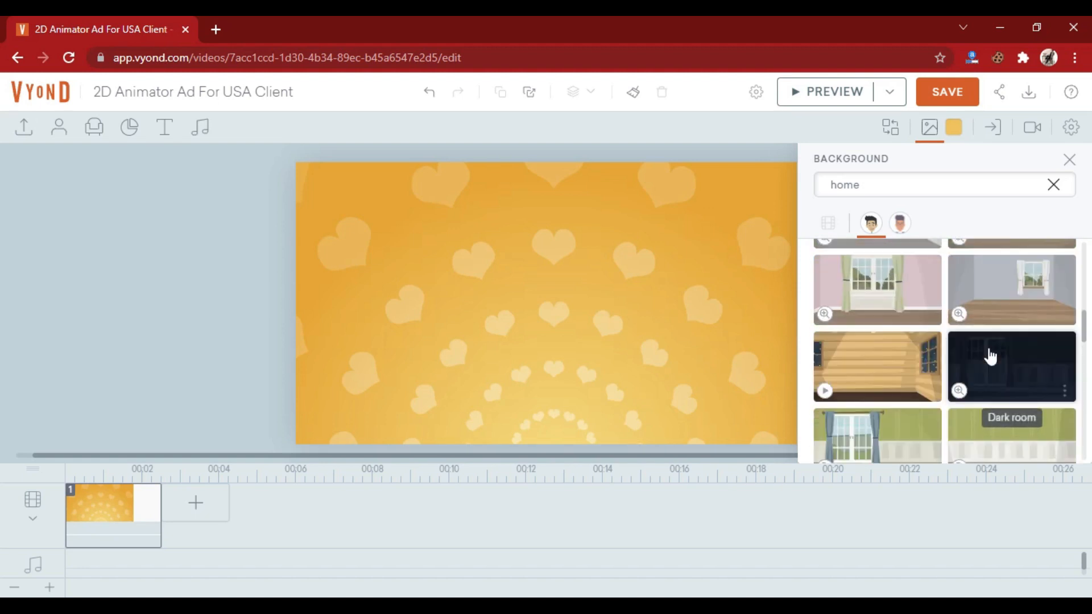
scroll(990, 355, "down", 1)
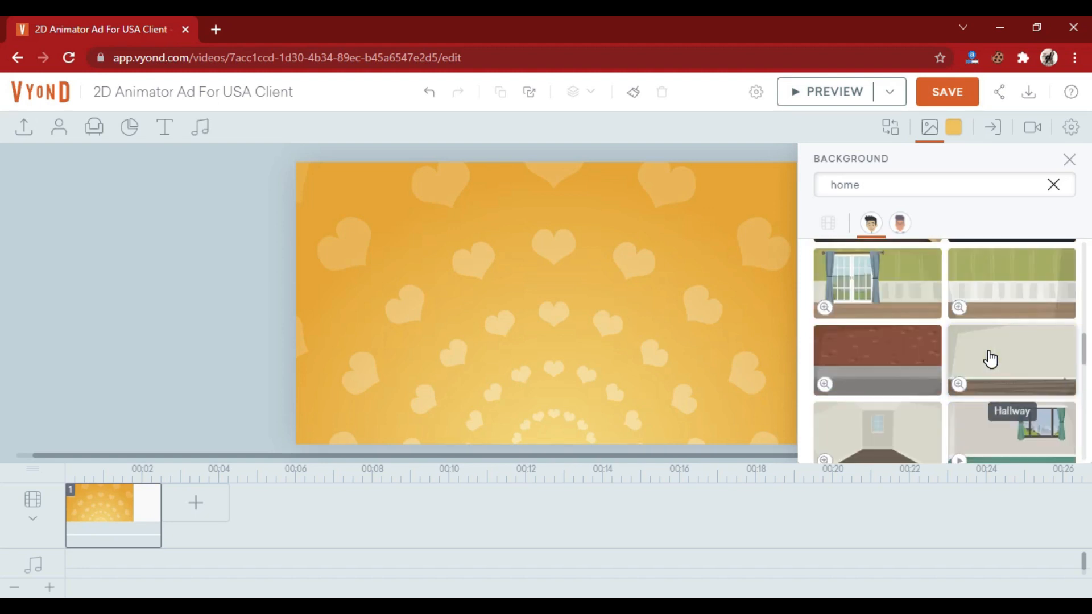
scroll(981, 380, "down", 3)
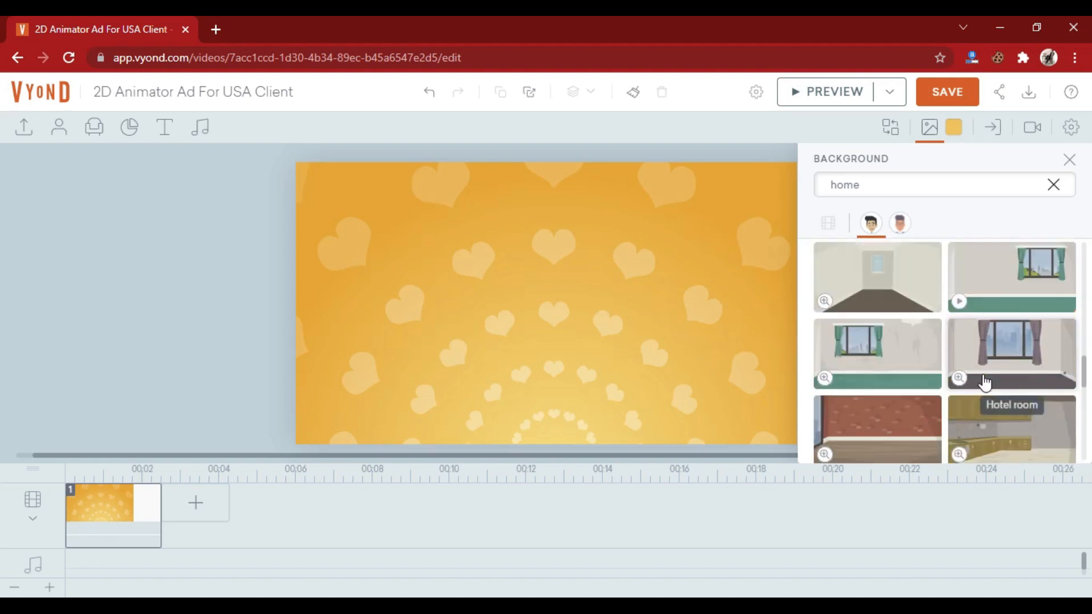
- Search the background library for "park", look at the matching backgrounds and clear the search term
double_click(872, 183)
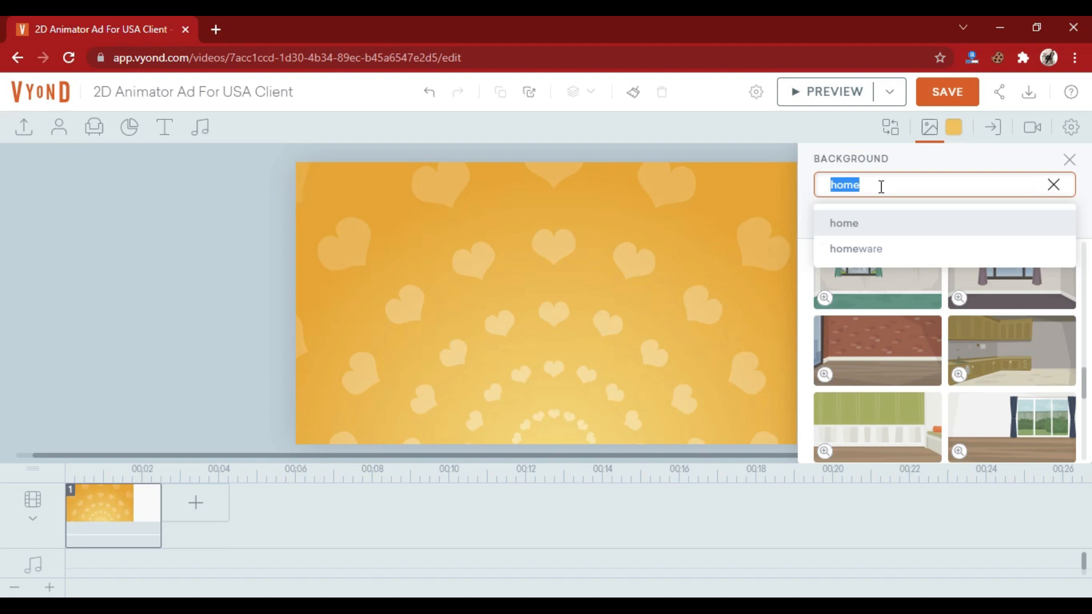
type("park")
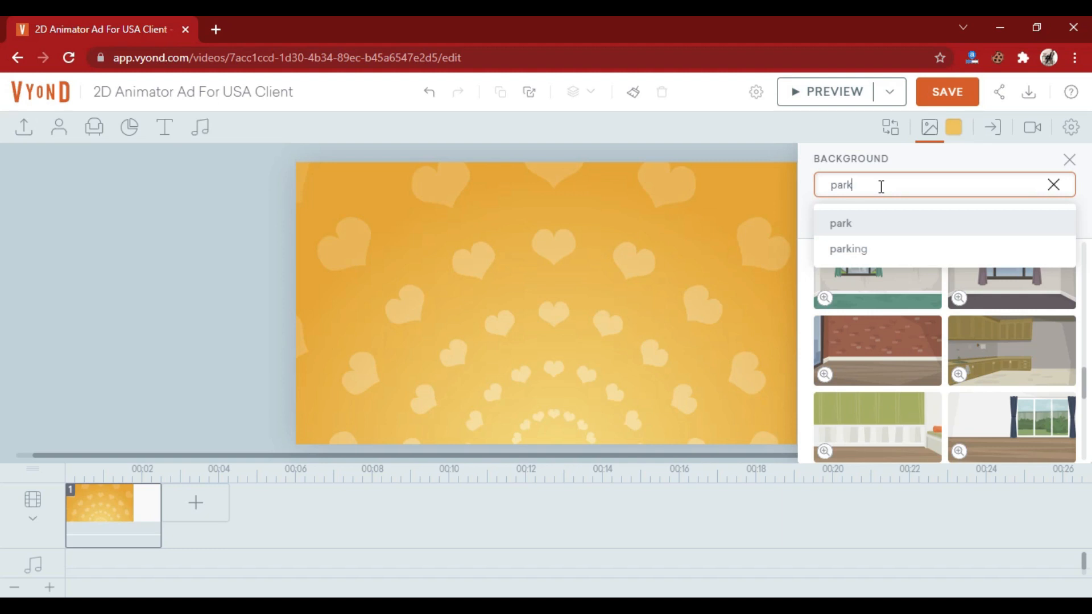
left_click(882, 227)
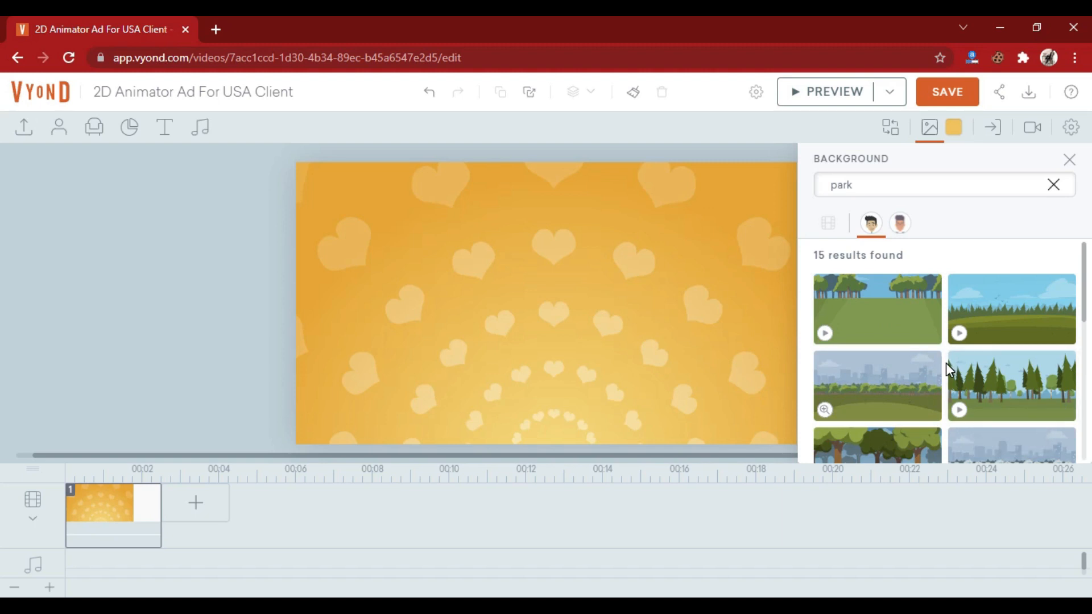
double_click(863, 184)
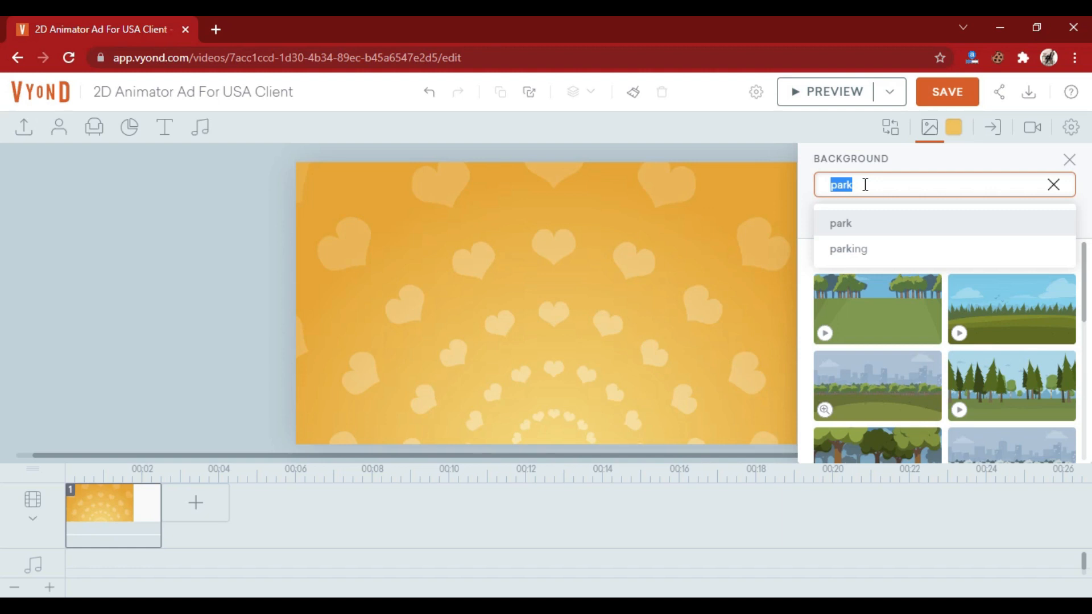
key("BackSpace")
left_click(185, 249)
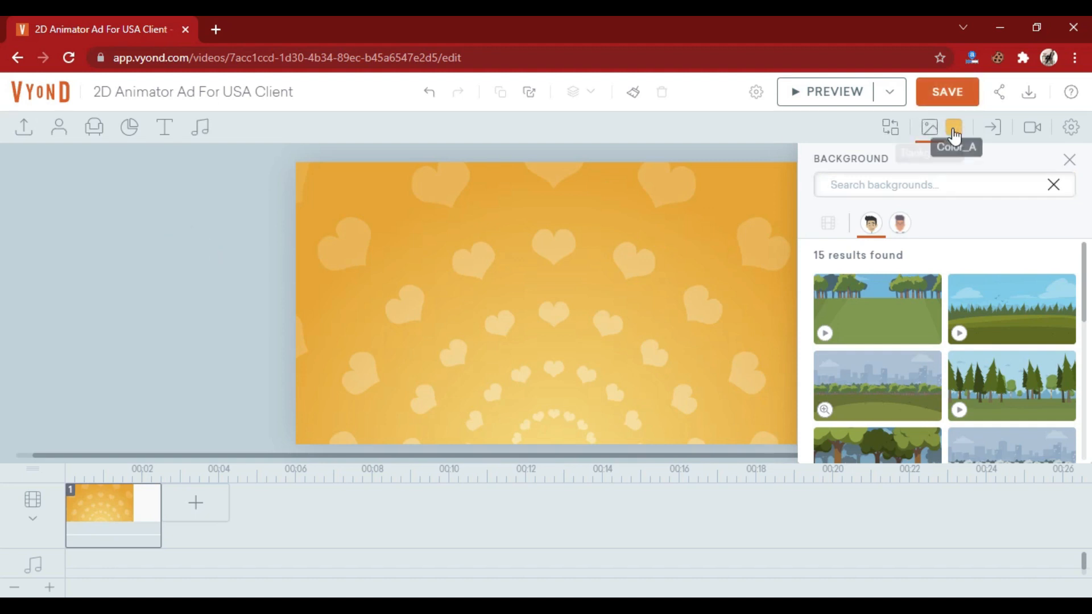
- Recolor the Moving hearts background to bright green, #7CEE58
left_click(953, 127)
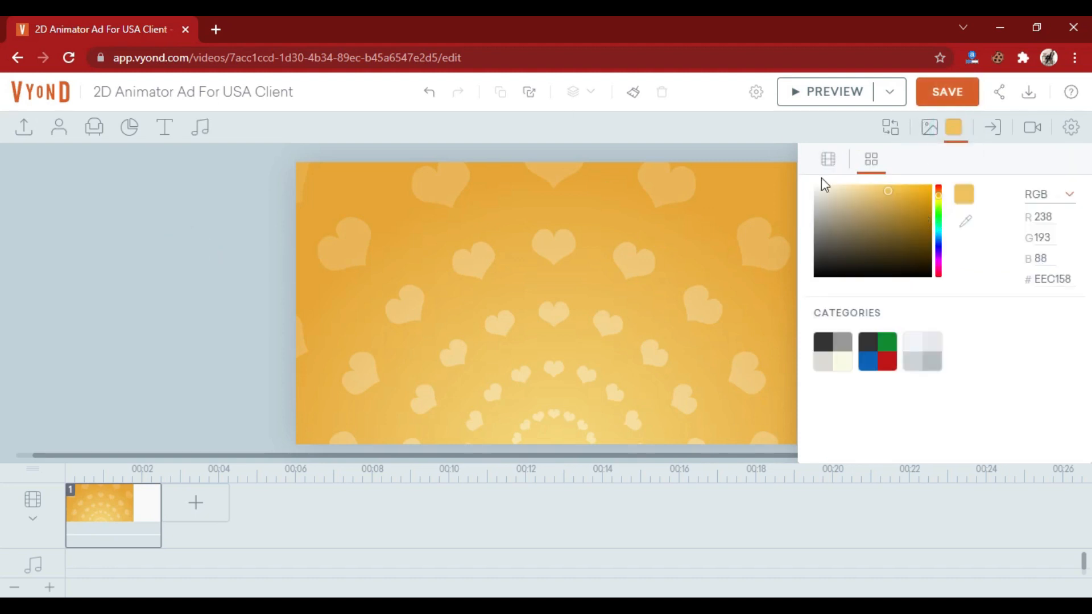
left_click(939, 211)
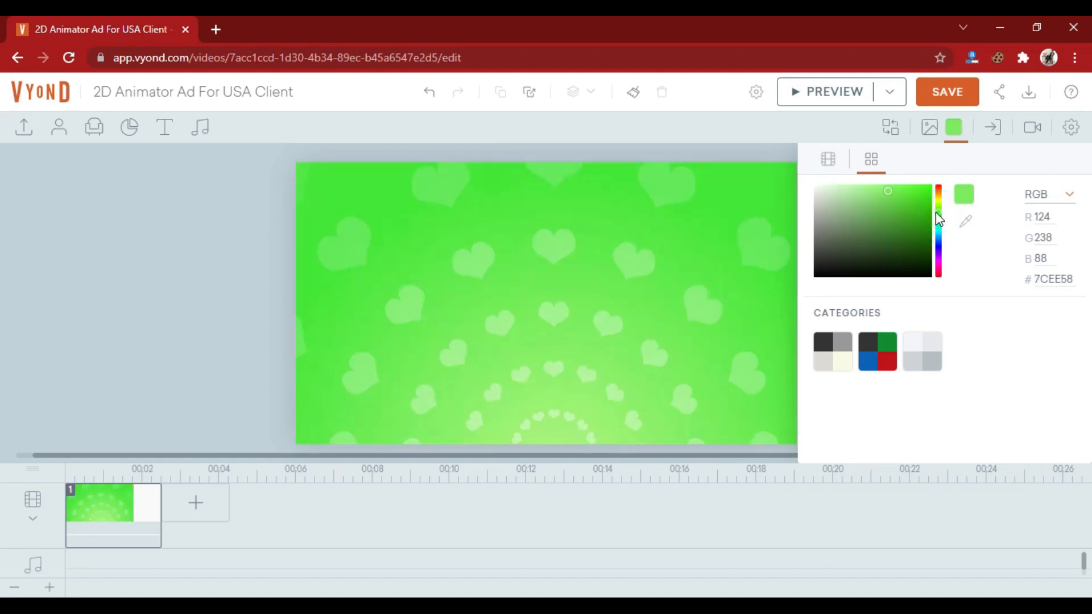
- Recolor the Moving hearts background to pink, #EE58CC, after trying red and blue shades
left_click(939, 188)
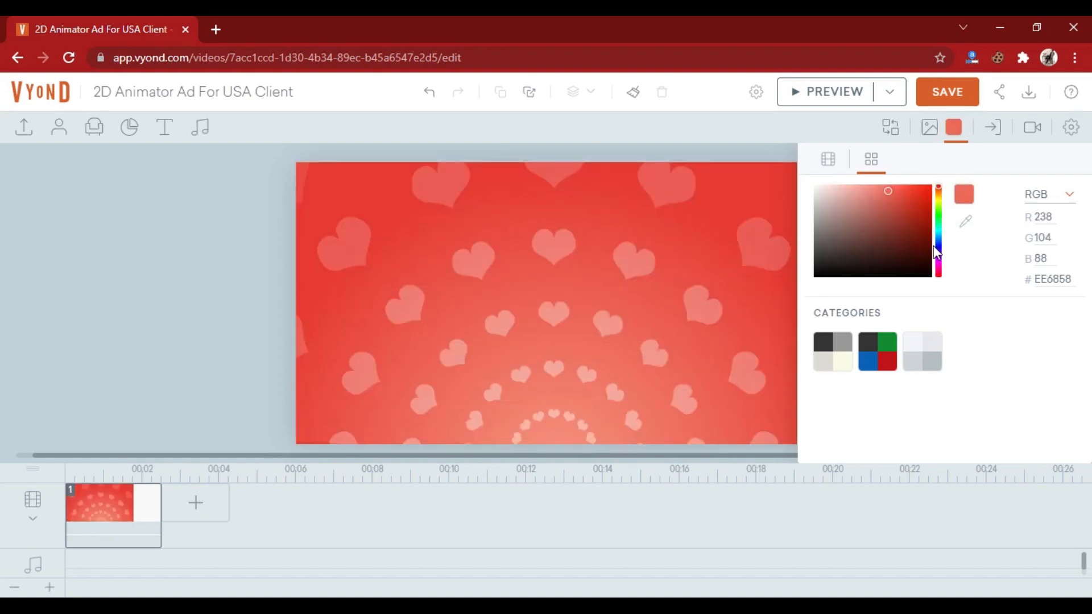
left_click(939, 248)
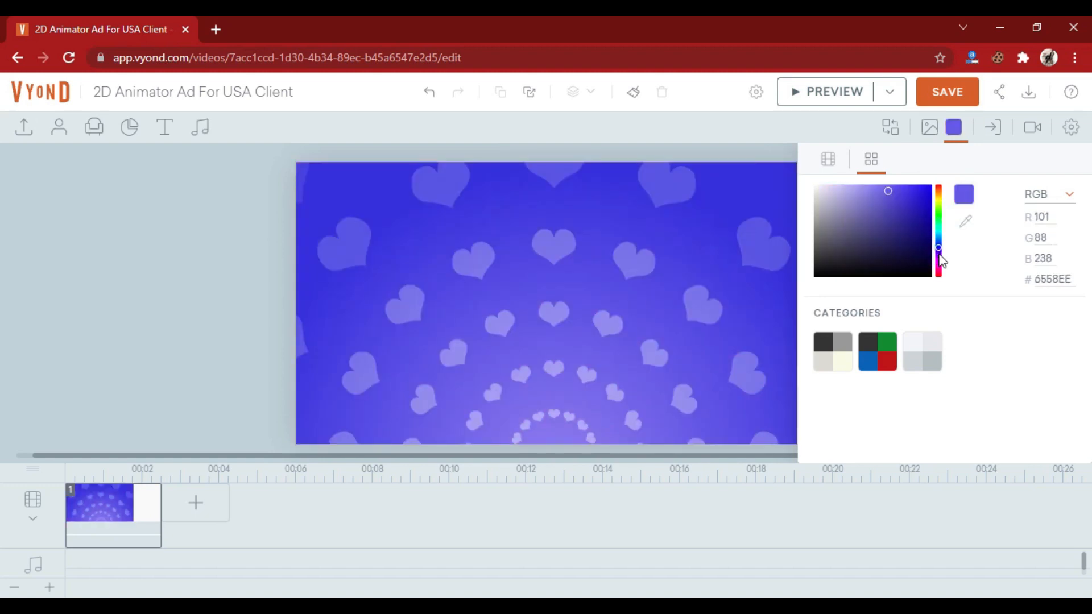
left_click(937, 253)
left_click(937, 266)
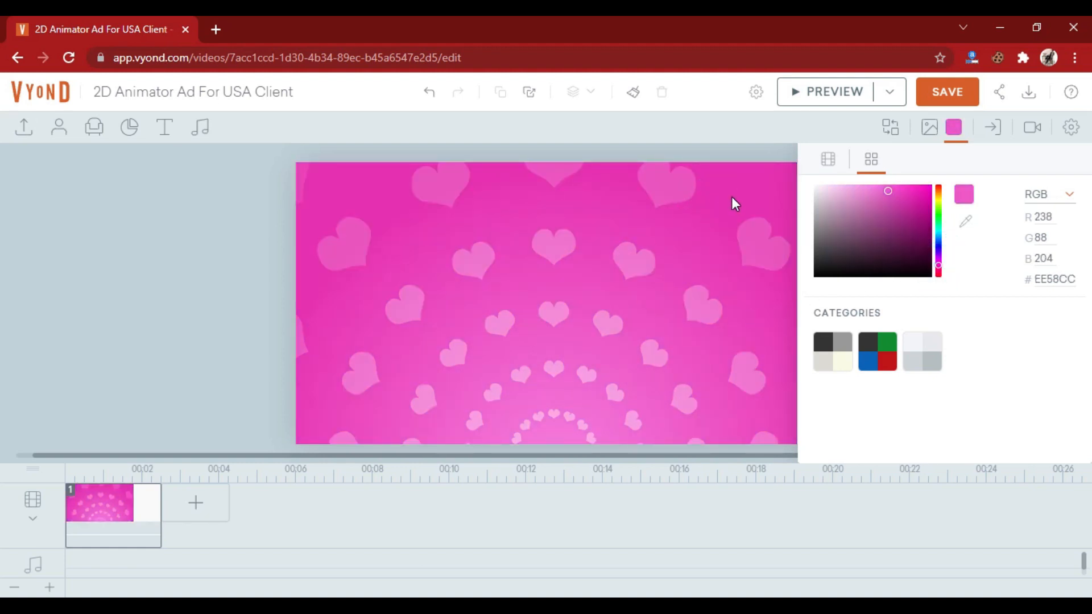
left_click(732, 233)
- Look at the scene's transition settings and the character categories without applying anything
left_click(995, 134)
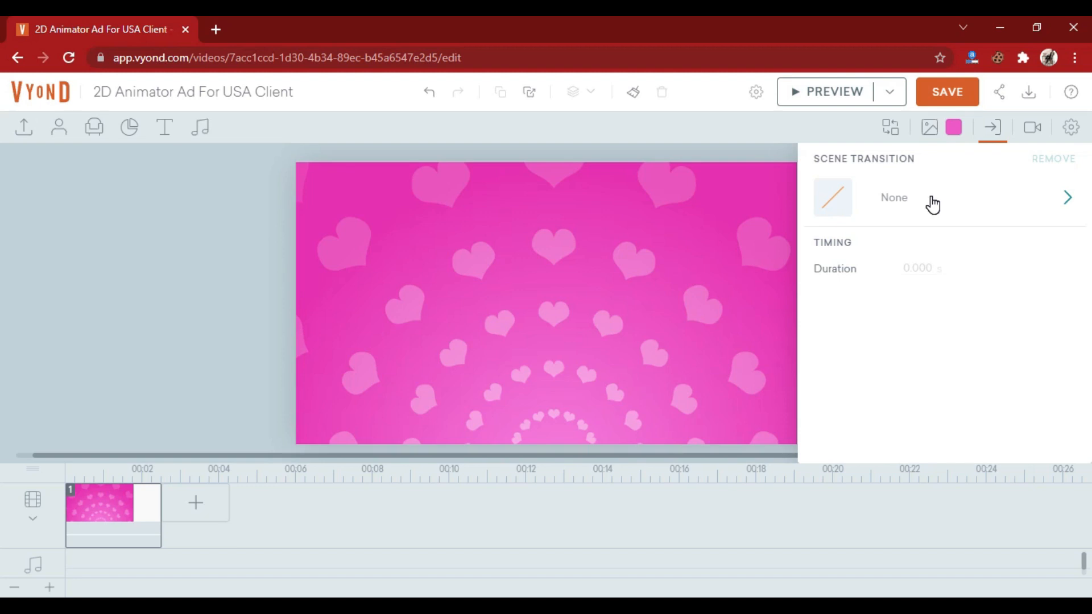
left_click(145, 189)
left_click(992, 130)
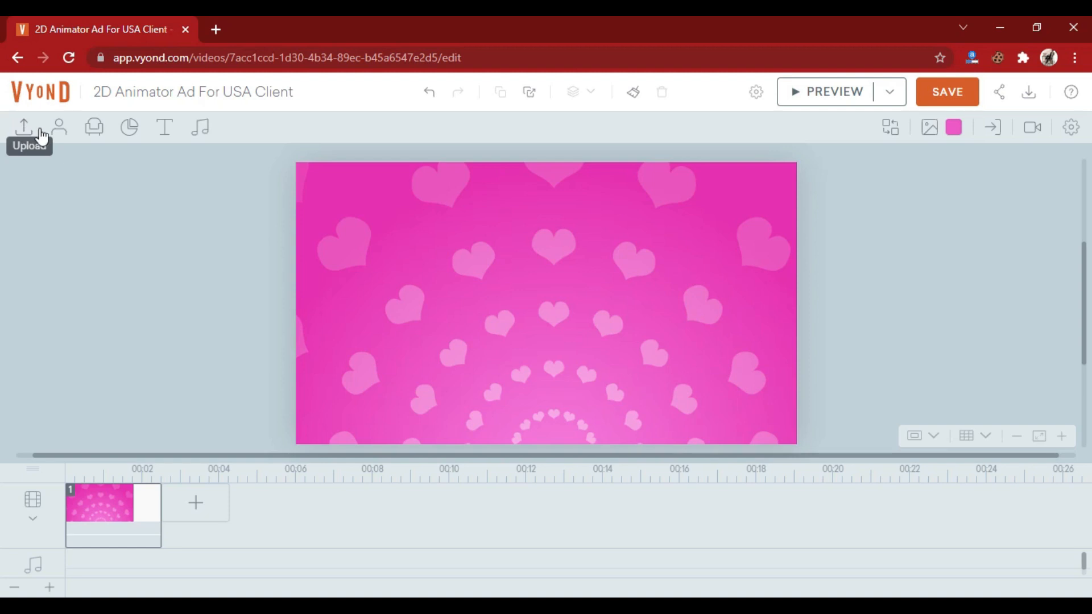
left_click(58, 137)
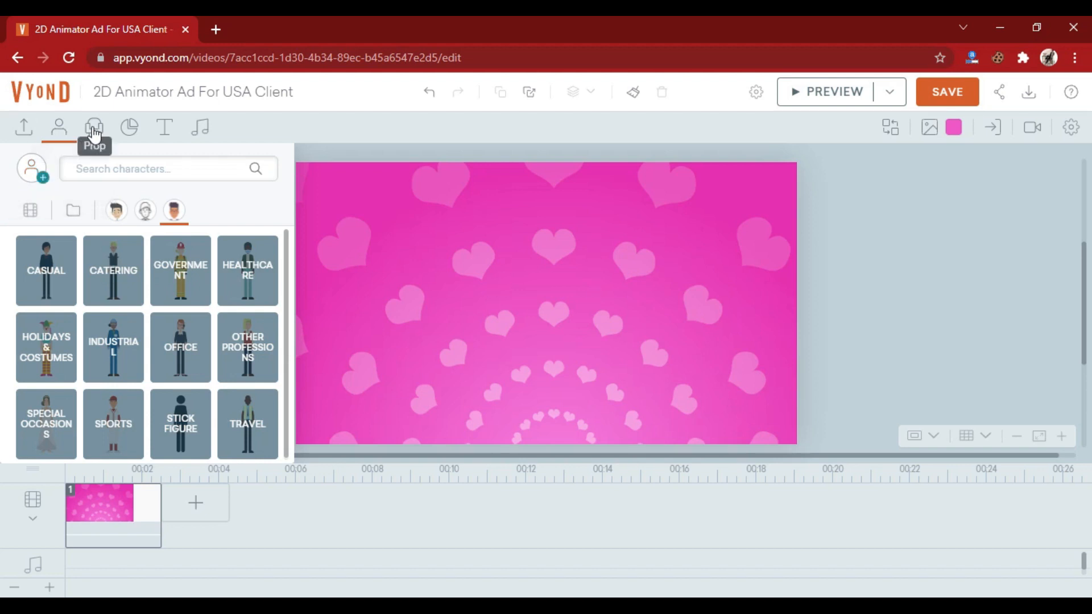
left_click(61, 134)
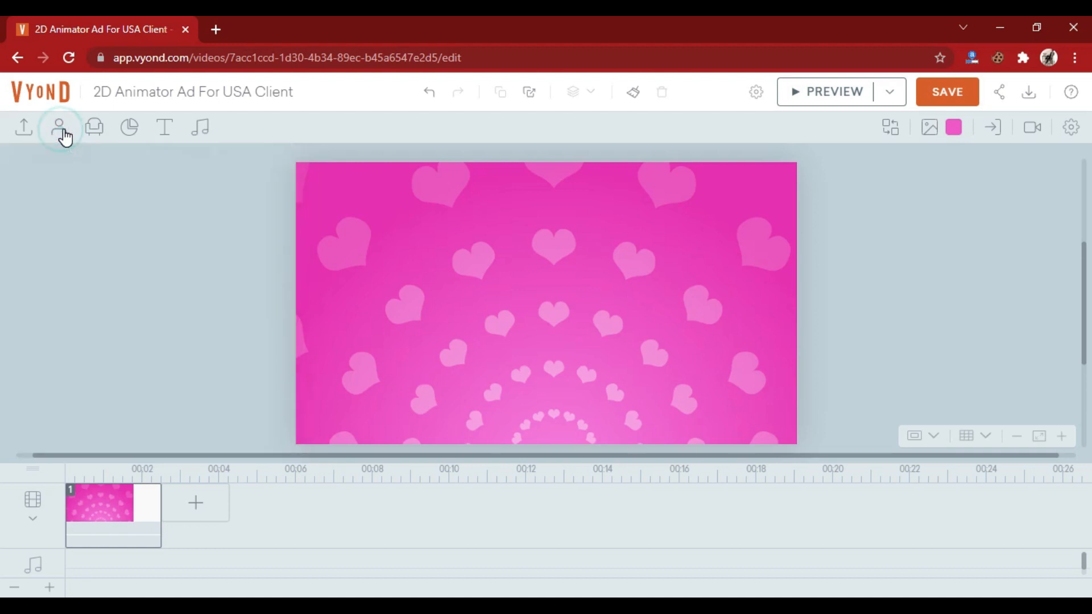
- Search the Business Friendly props for "textbox"
left_click(101, 134)
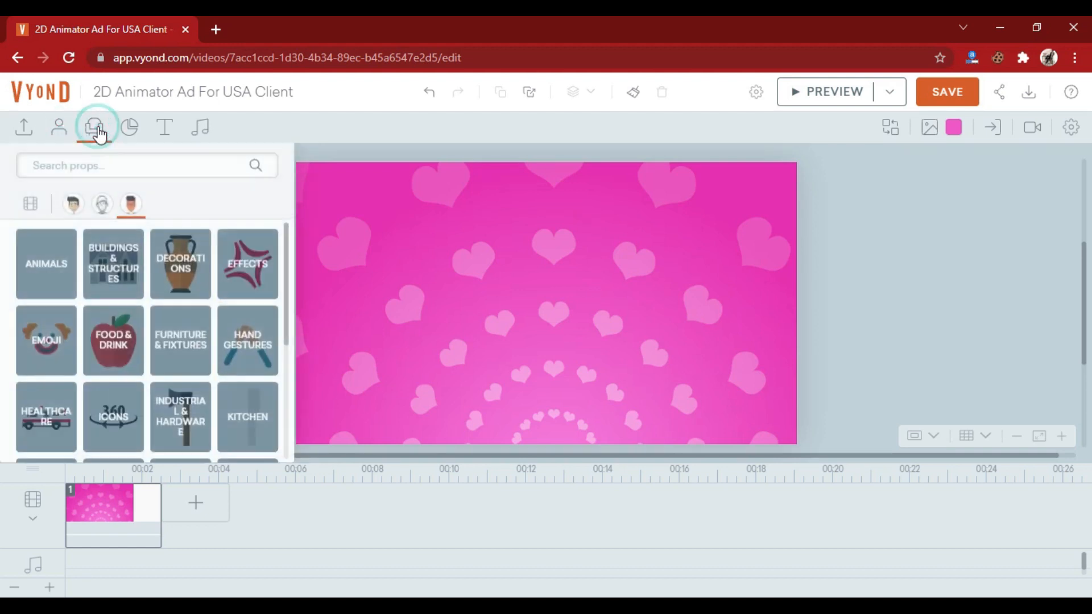
left_click(73, 207)
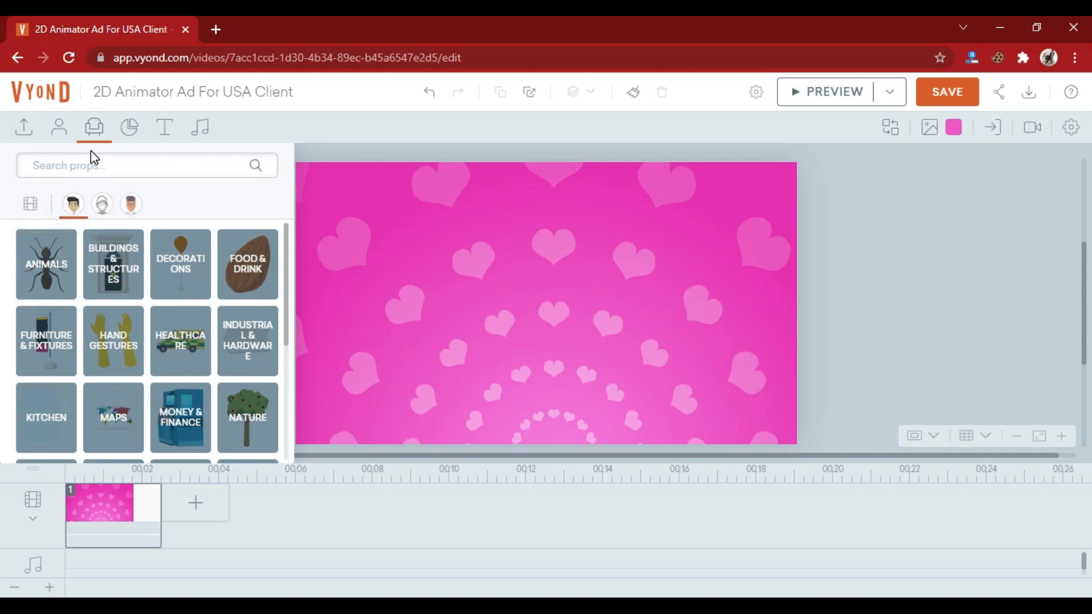
left_click(60, 168)
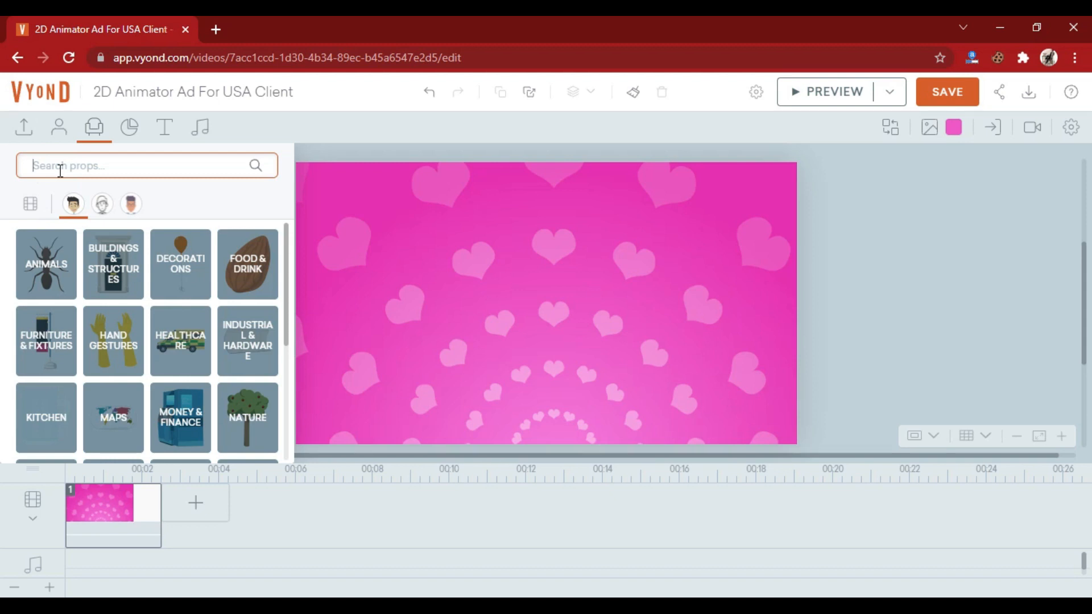
type("textbox")
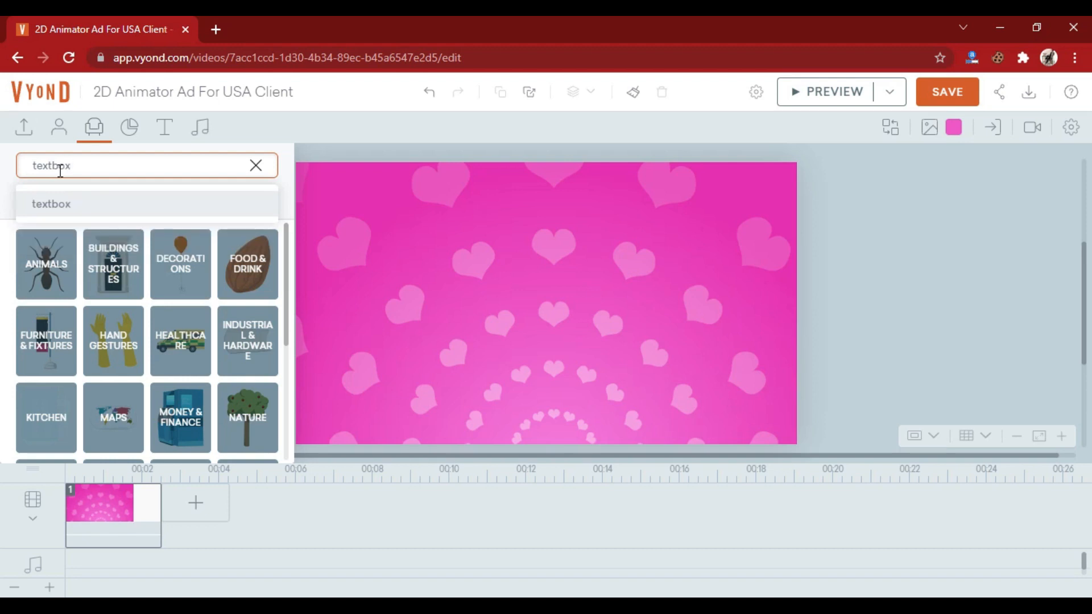
left_click(58, 213)
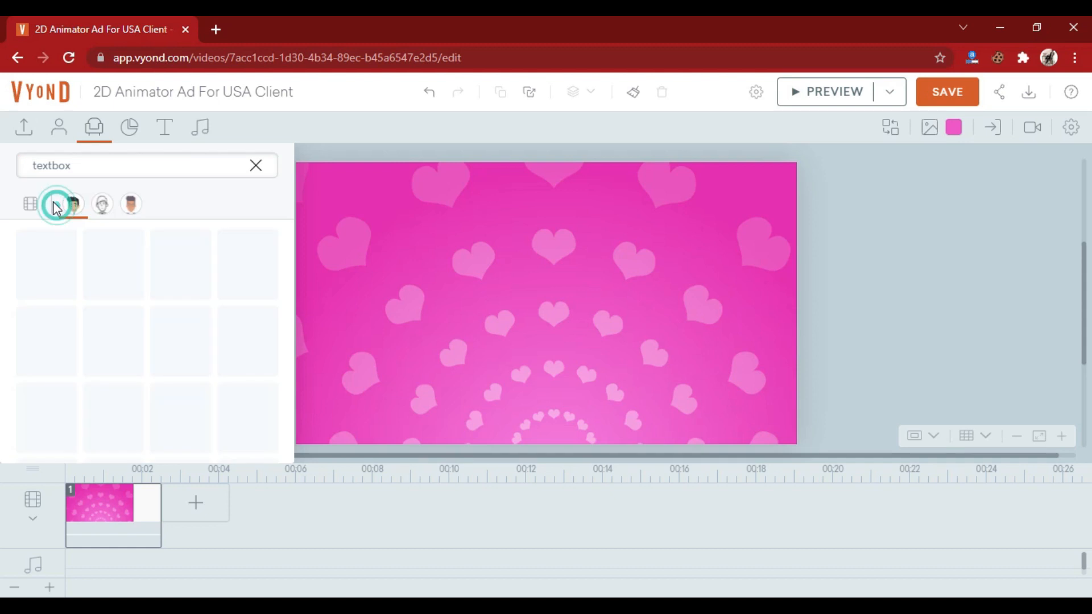
- Search the Business Friendly props for "coffee" and for "draft"
left_click(90, 162)
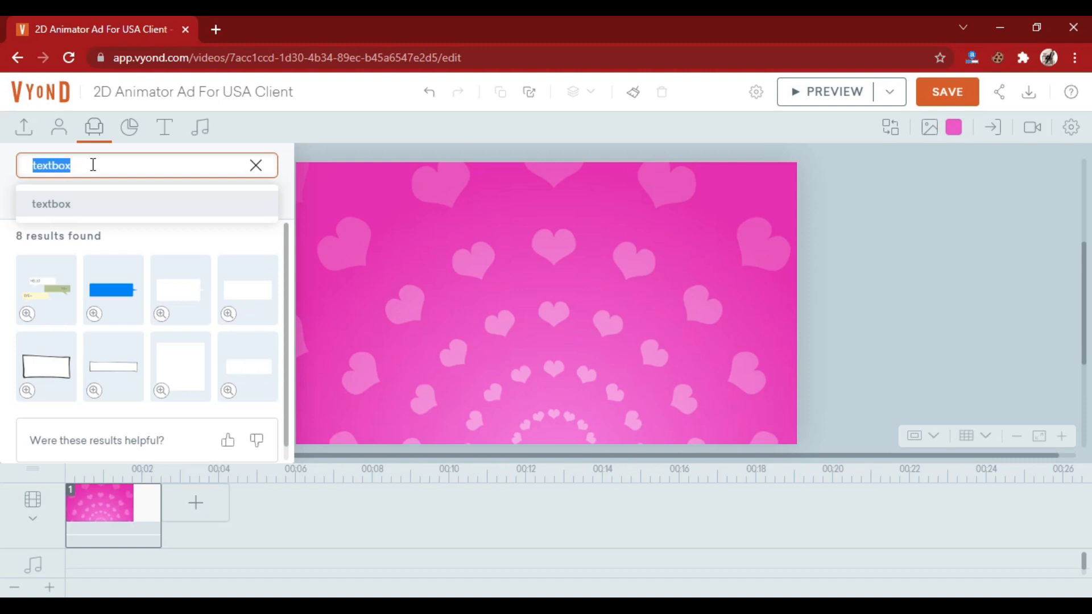
type("coffee")
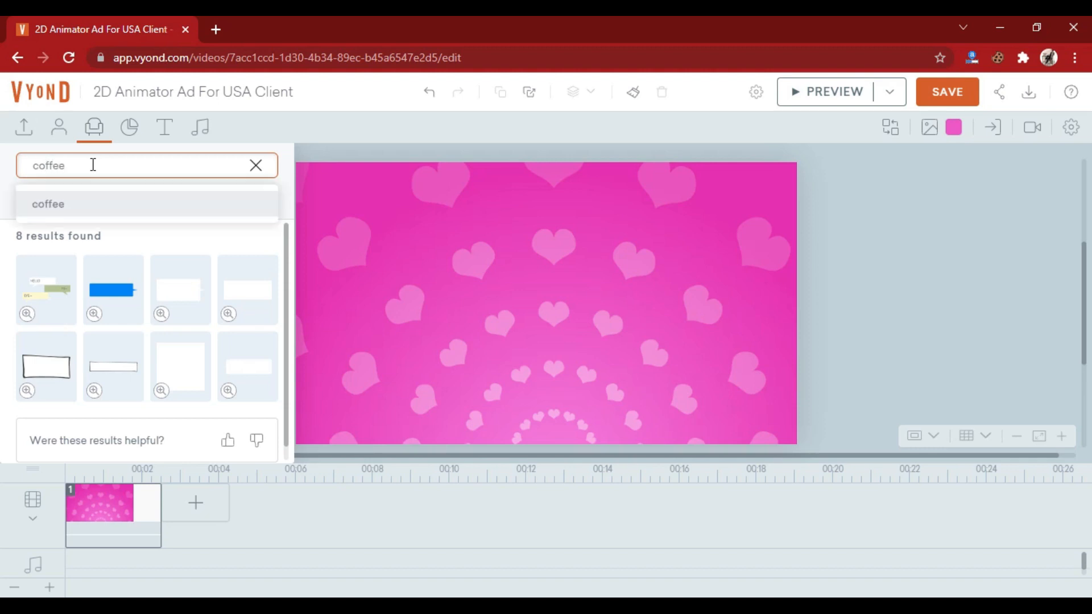
key("Return")
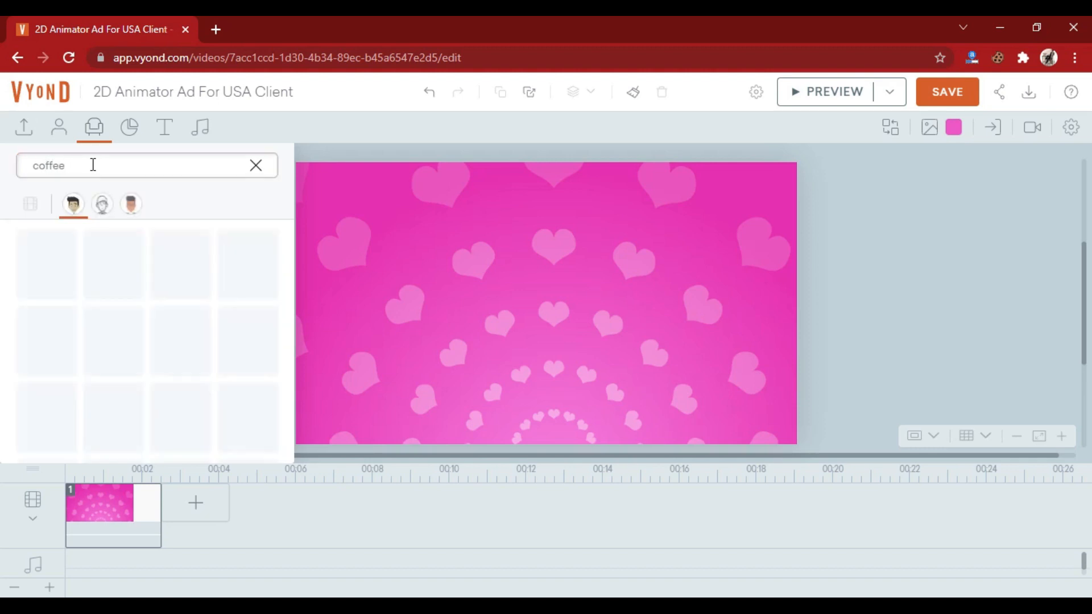
left_click(184, 160)
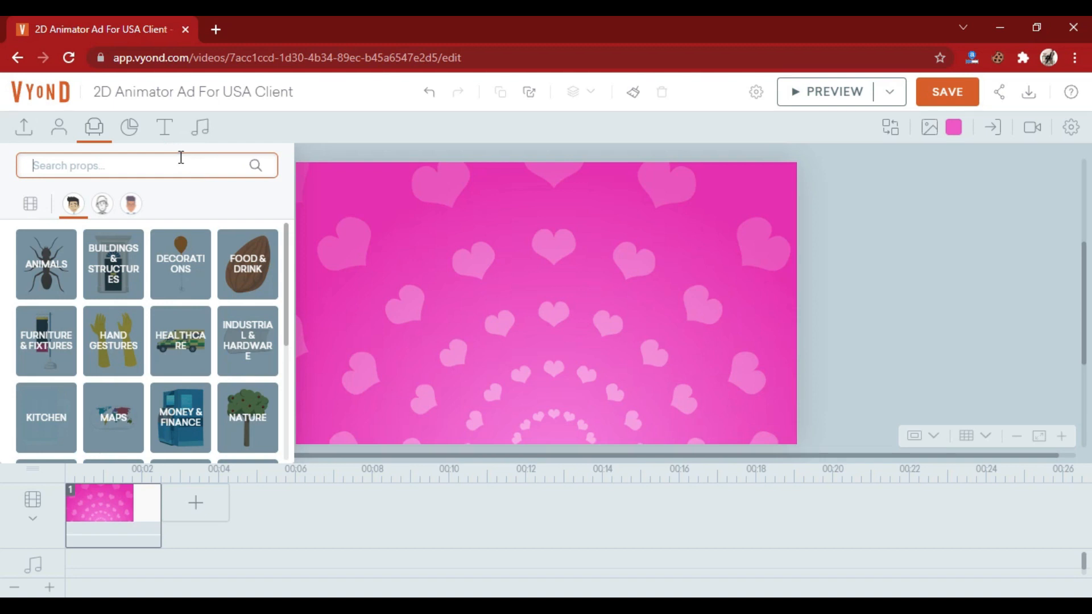
type("draft")
key("Return")
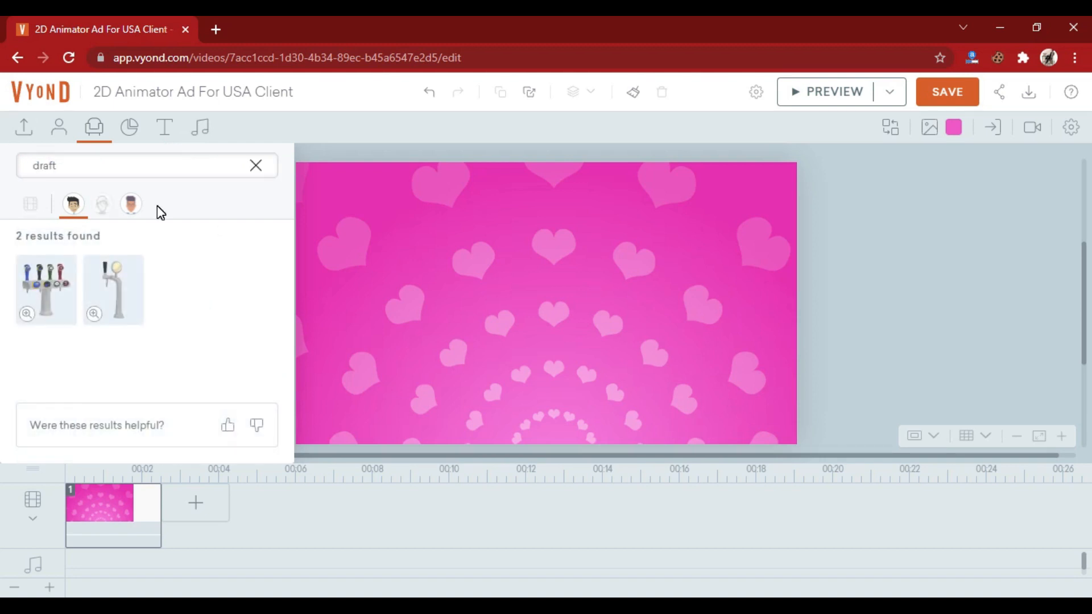
- Search the Business Friendly props for "laptop", look at the matching props and close the prop library
double_click(66, 169)
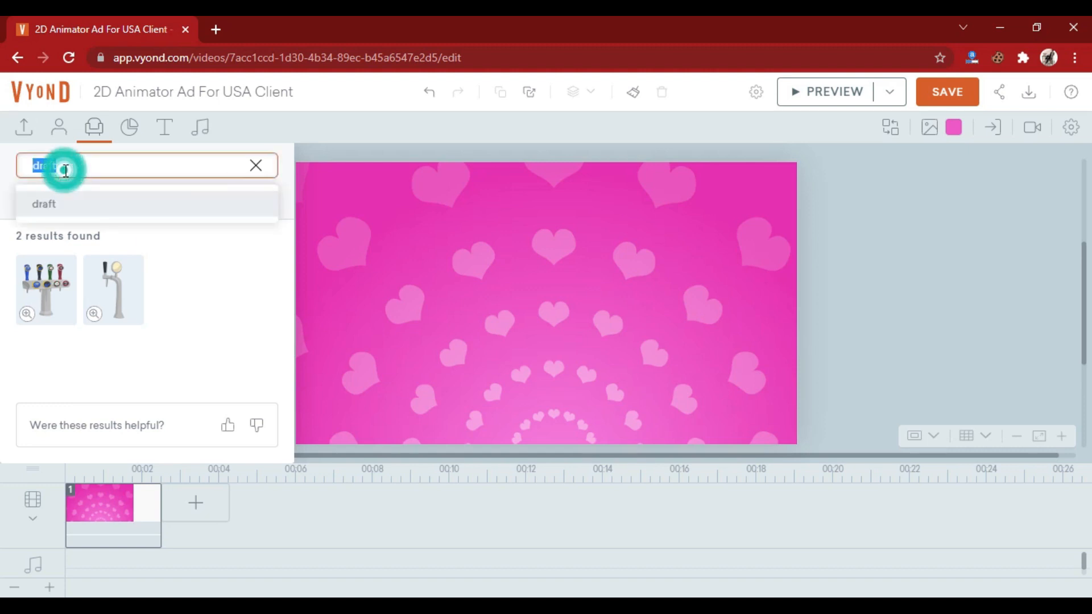
type("laptop")
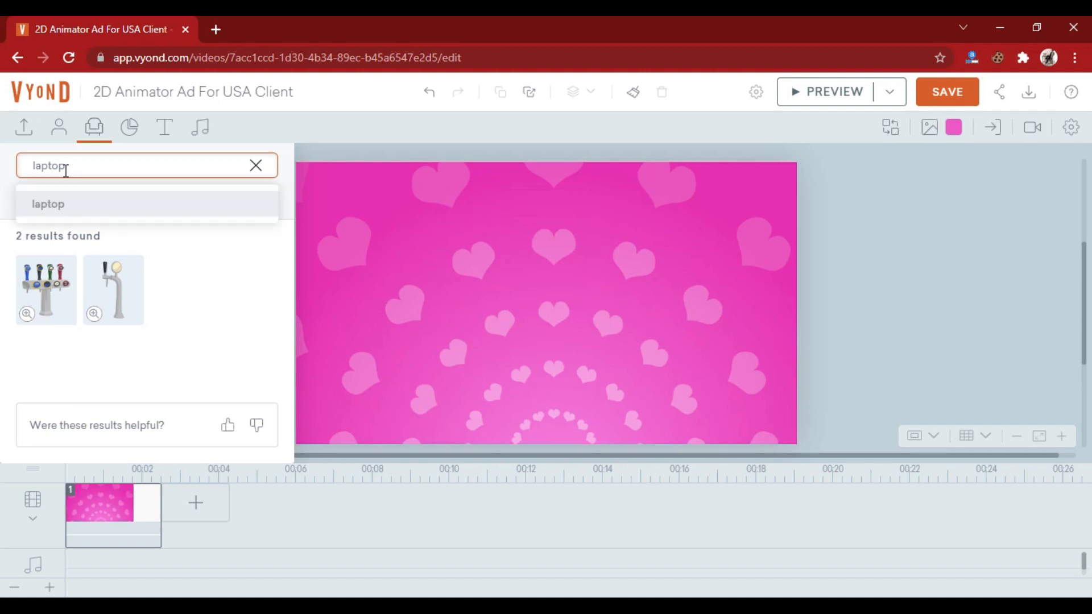
left_click(62, 206)
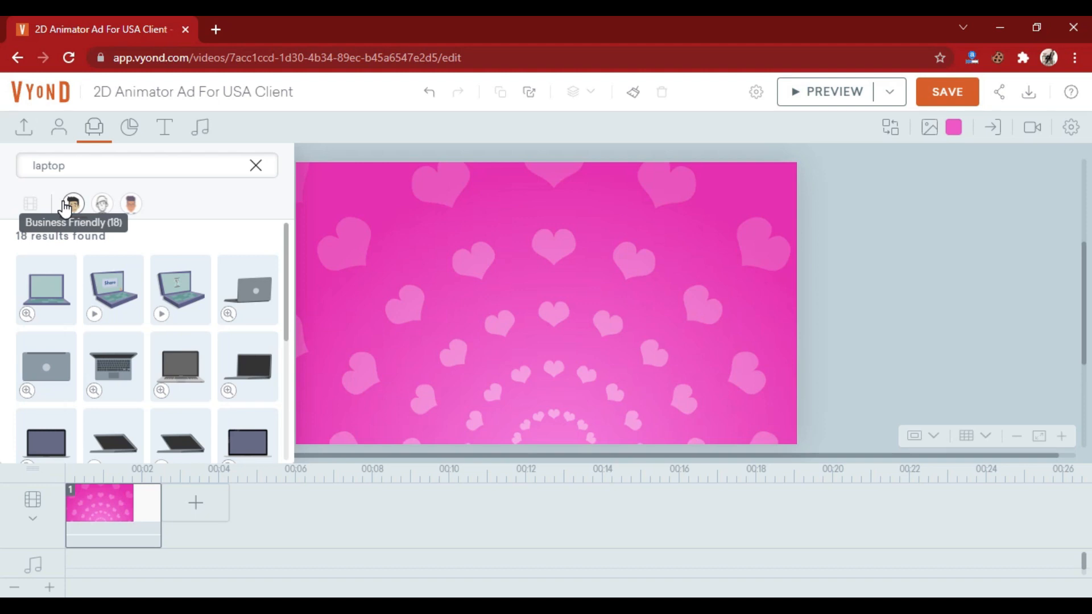
left_click(97, 134)
- Look through the available chart types and the text templates in different styles
left_click(140, 128)
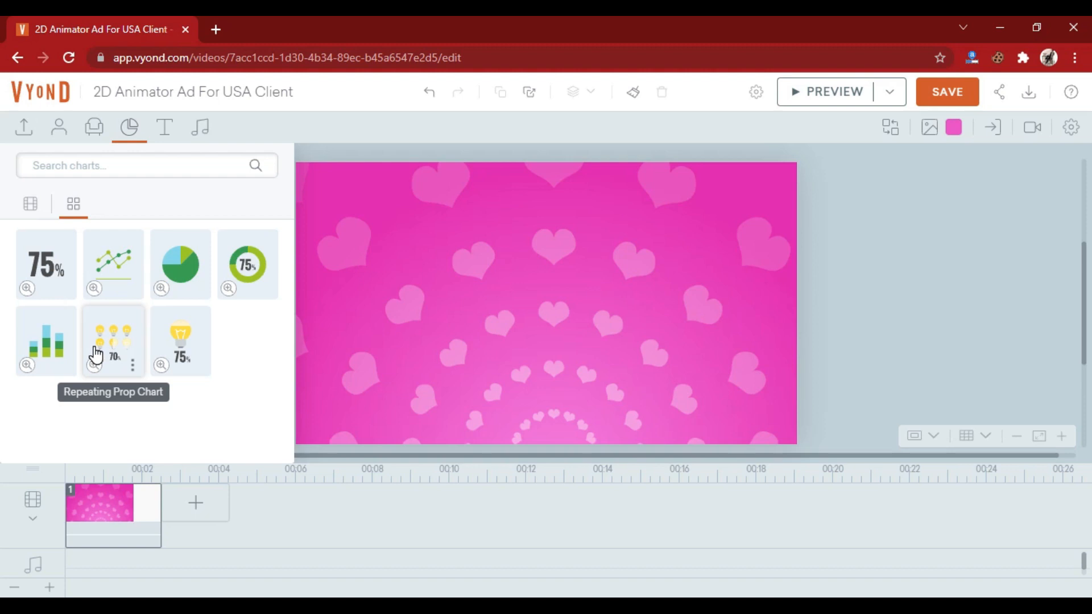
left_click(164, 127)
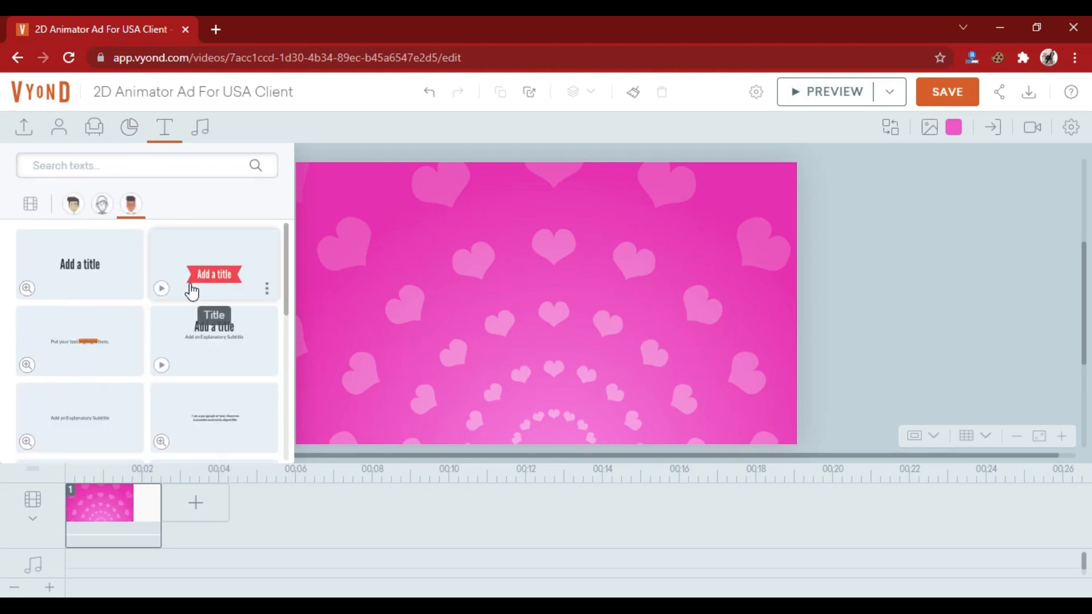
left_click(80, 207)
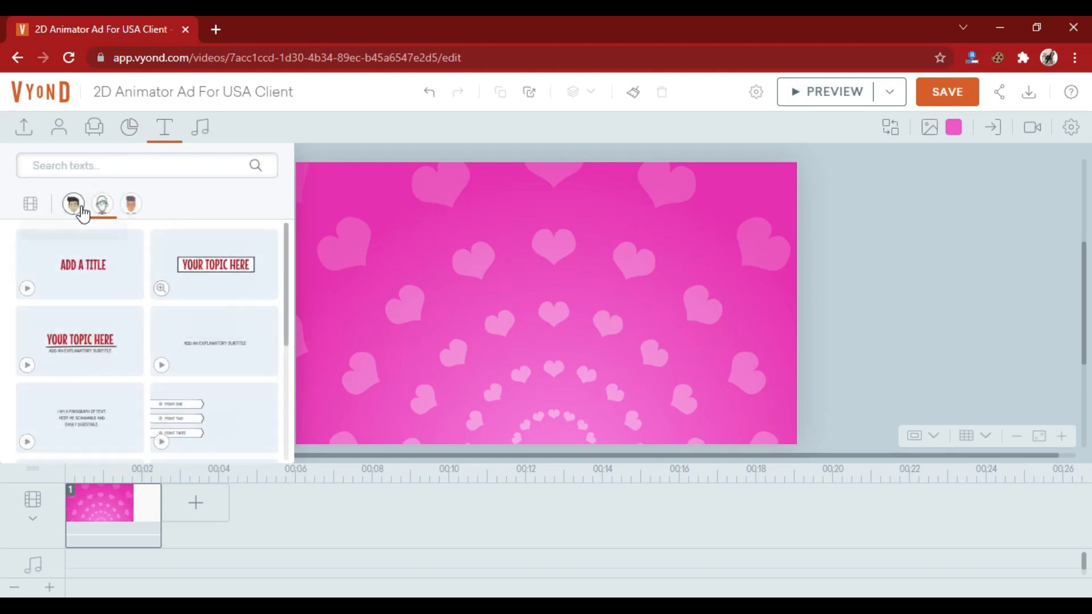
scroll(173, 307, "down", 3)
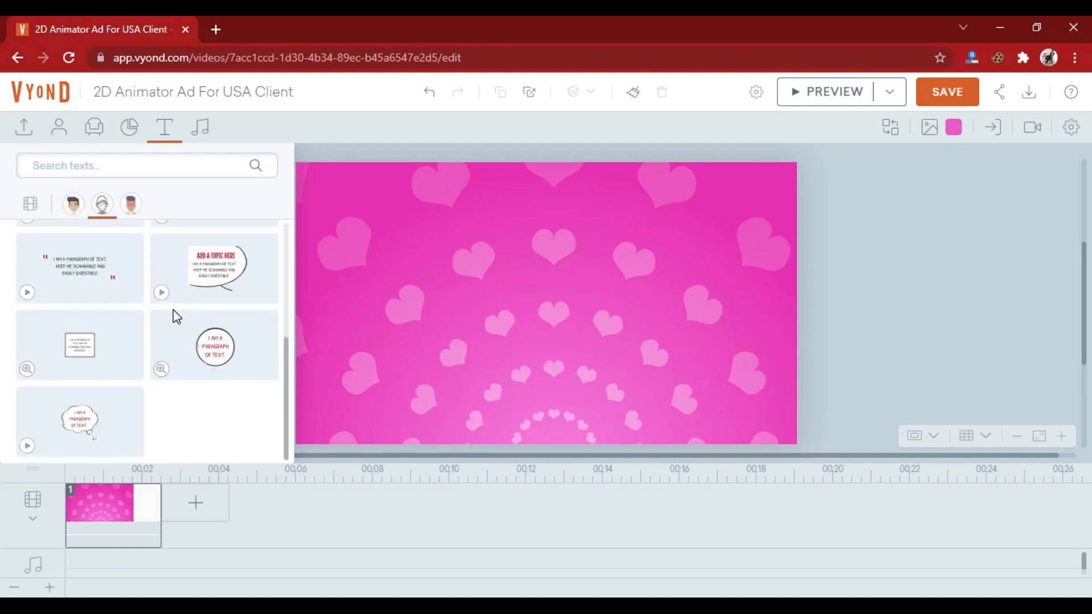
- Add the Business Friendly text overlay with a red ribbon title and dashed-border paragraph box to the scene
left_click(72, 204)
scroll(165, 341, "down", 5)
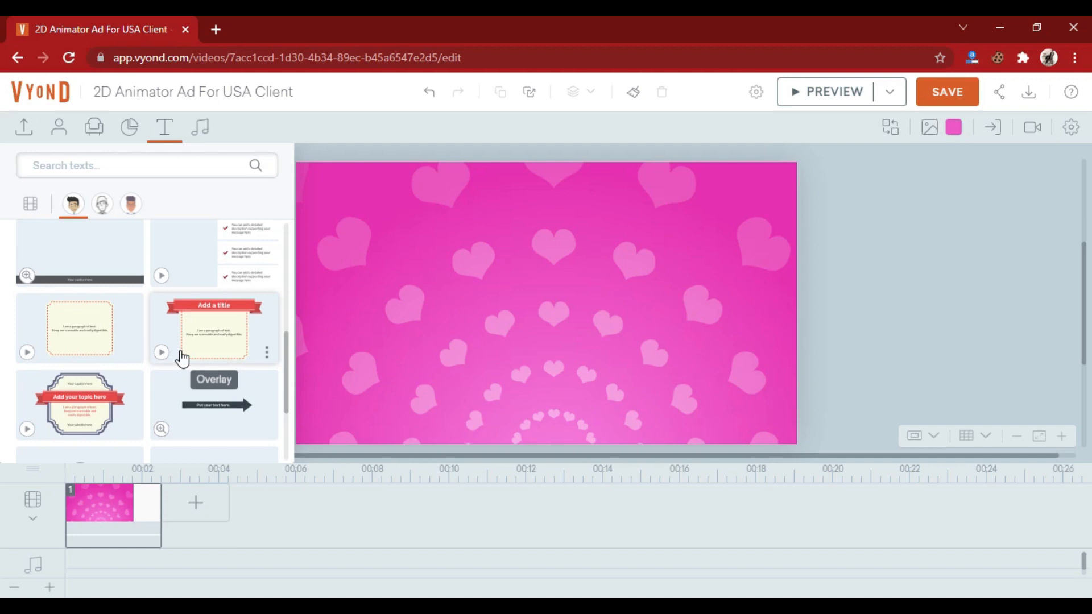
scroll(180, 352, "down", 2)
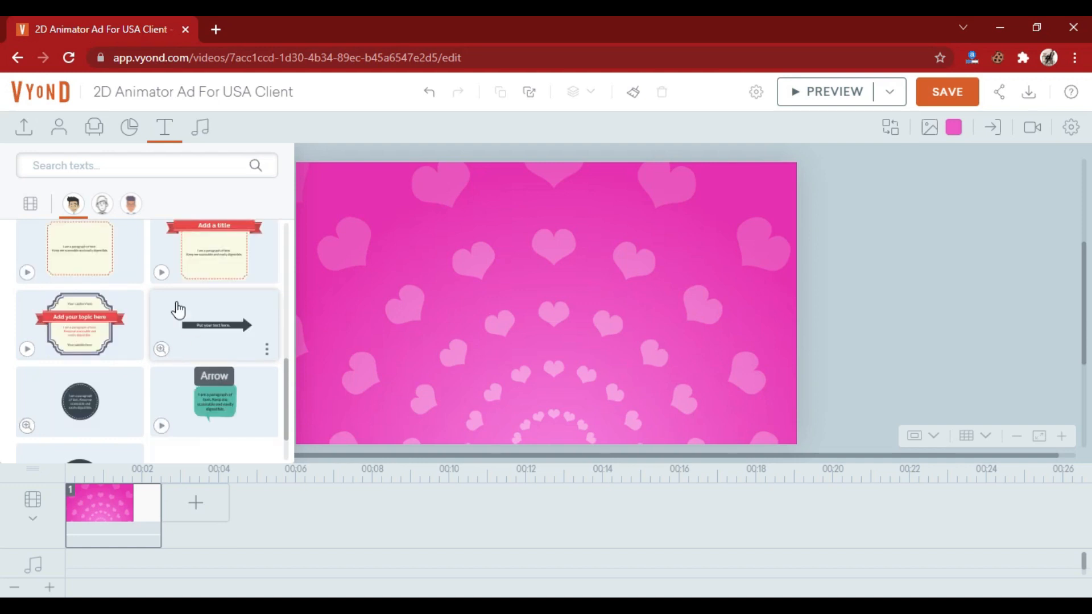
left_click_drag(175, 270, 495, 319)
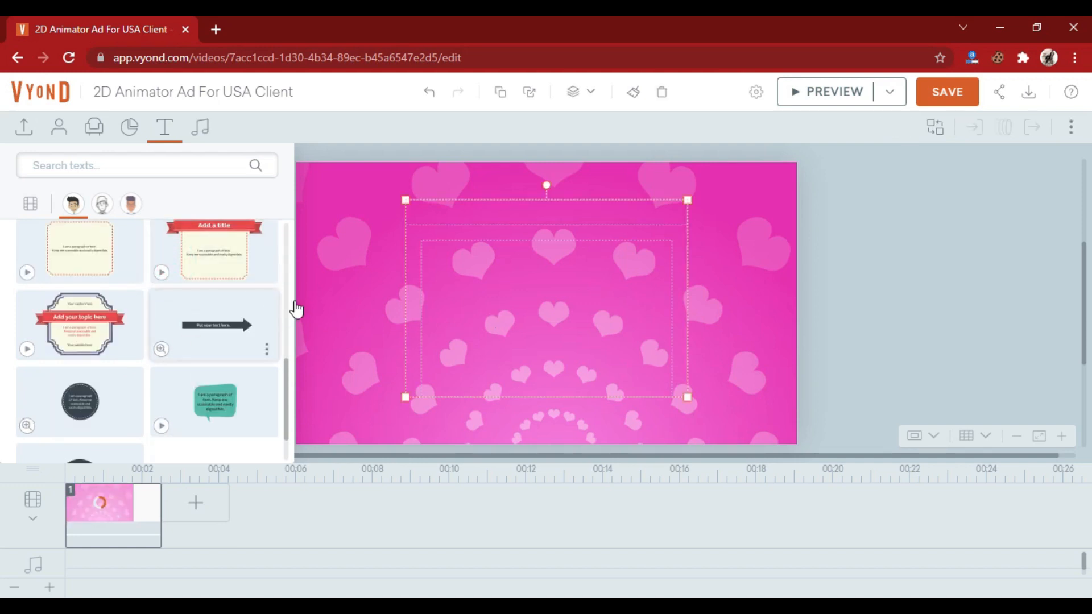
left_click(164, 135)
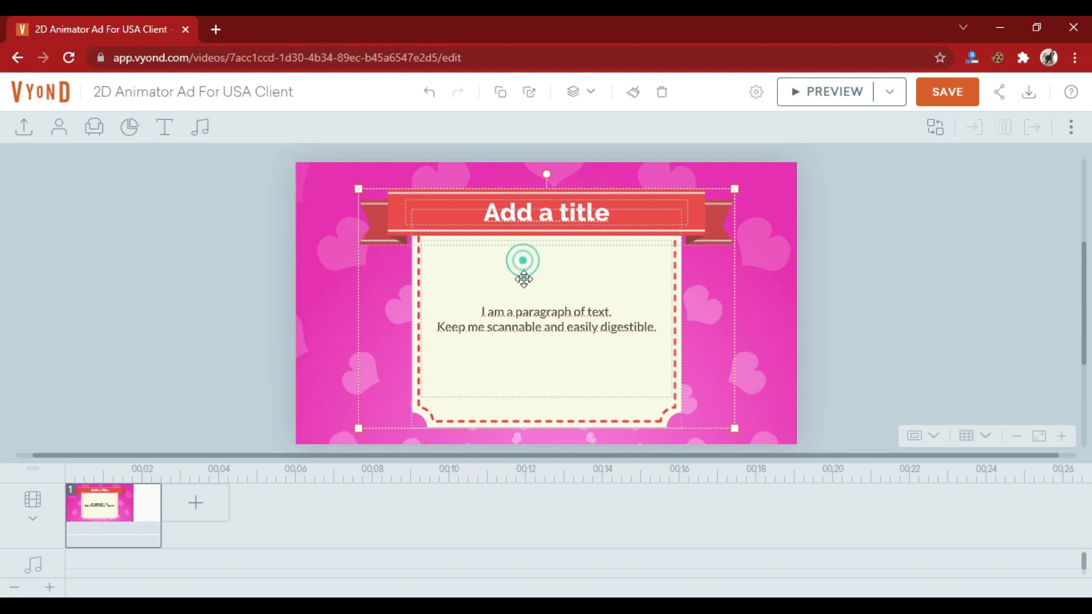
- Open the paragraph text inside the overlay for editing
double_click(534, 316)
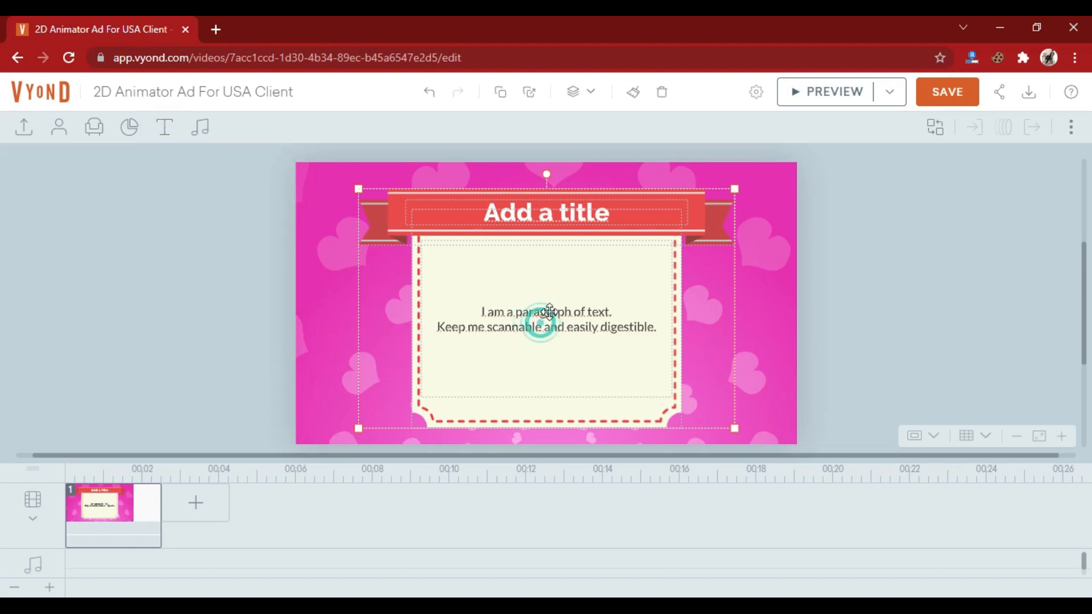
triple_click(534, 312)
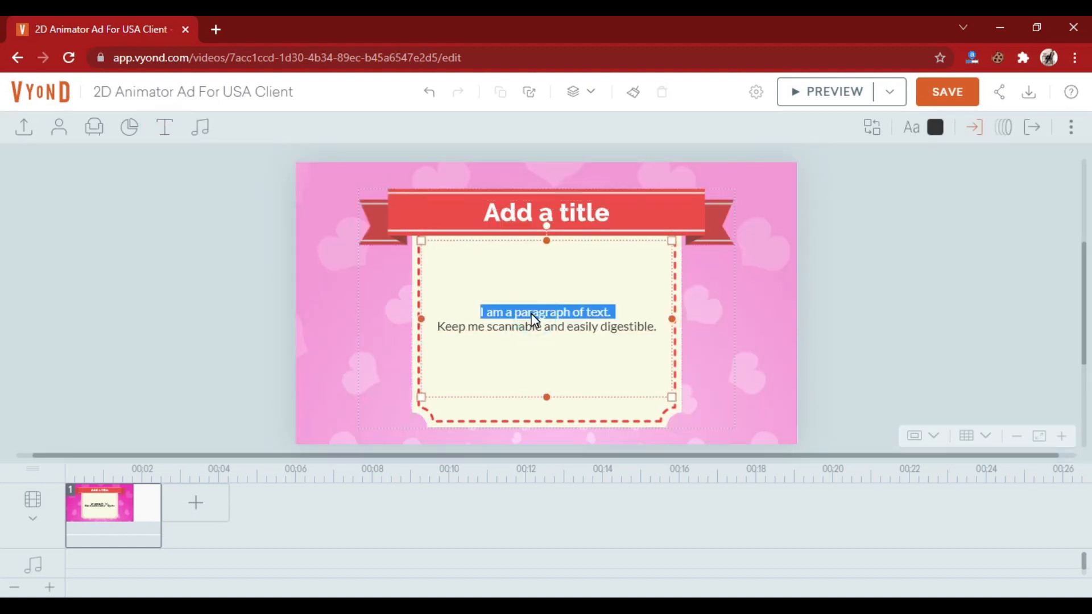
left_click(535, 313)
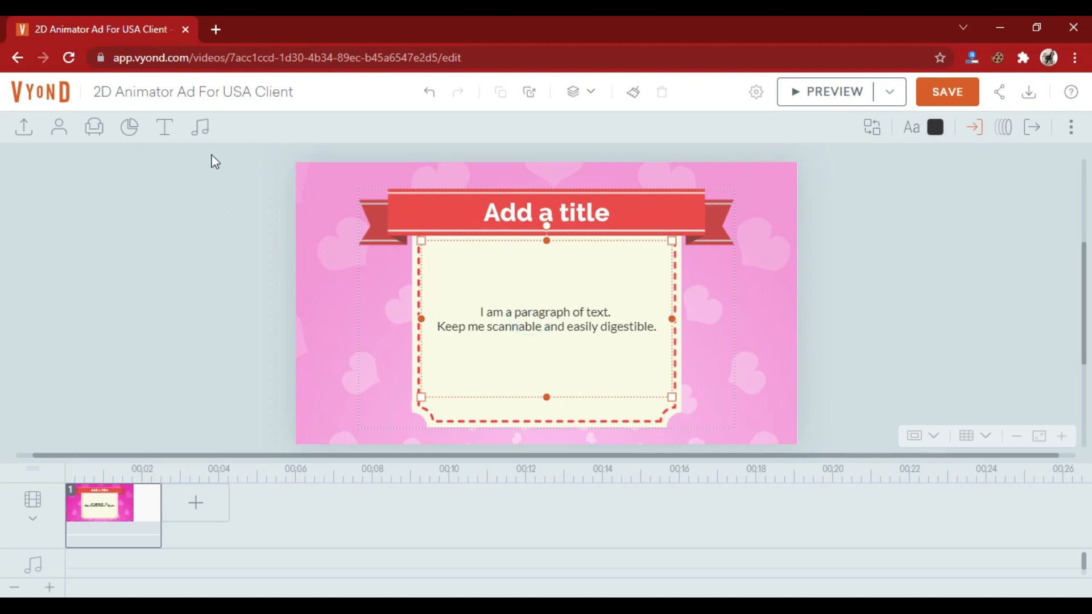
- Open the audio library to look at the available music tracks
left_click(201, 130)
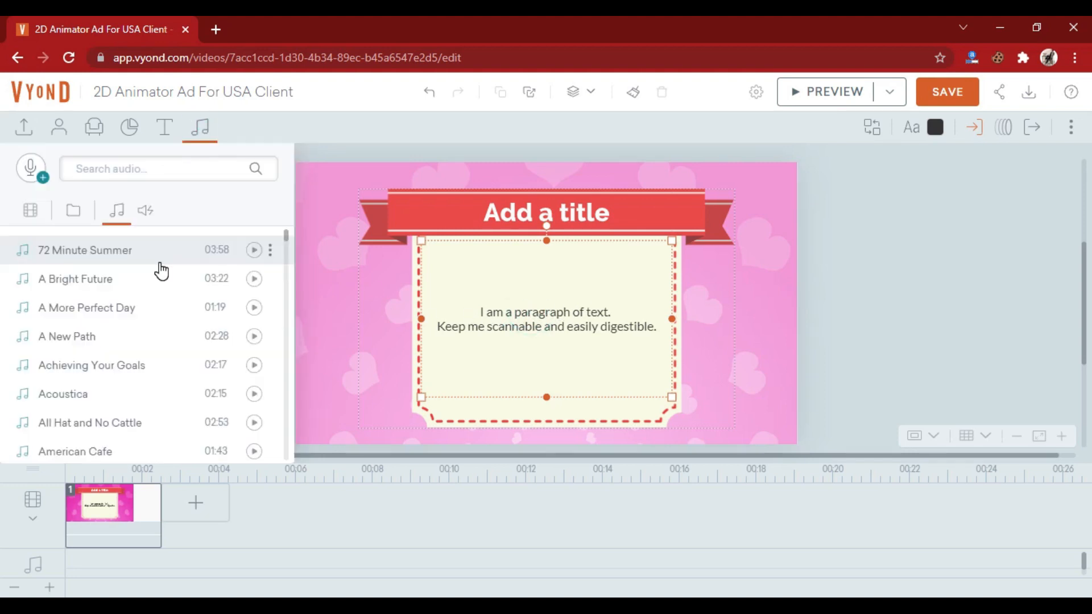